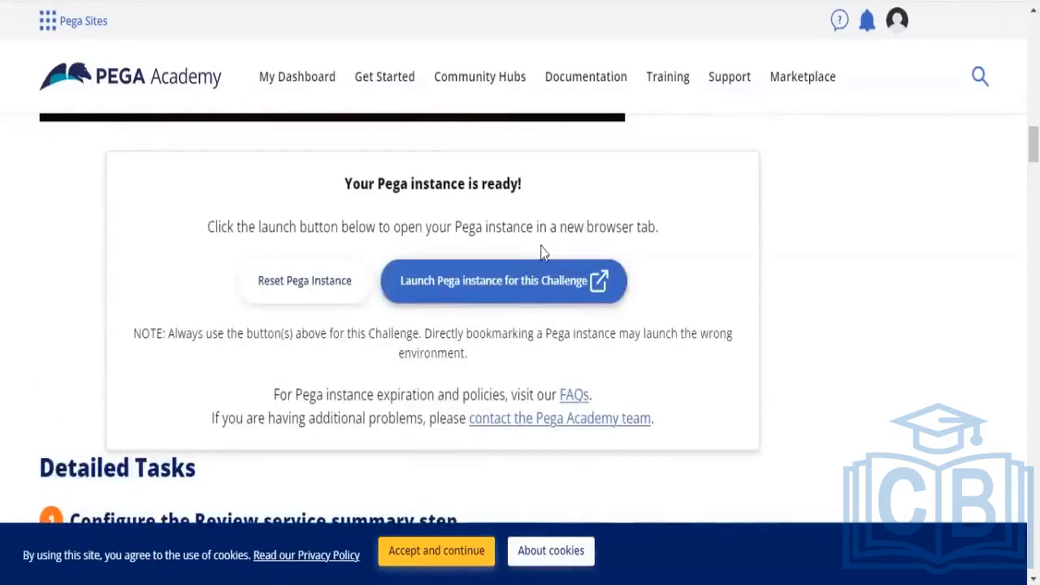
Step: Launch the Pega instance for this challenge and enter the Application Developer user name copied from the challenge's credentials table
left_click(622, 297)
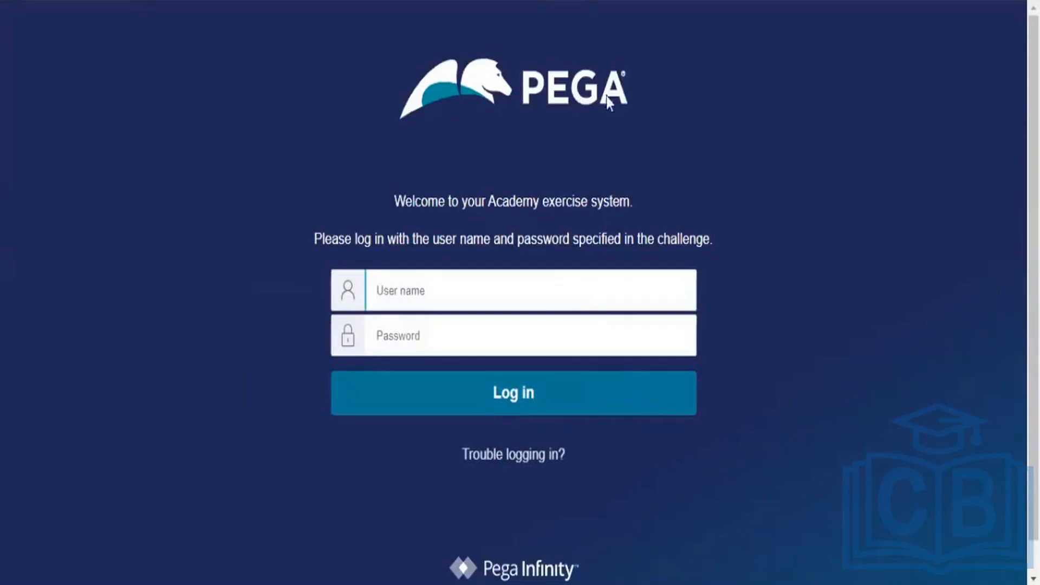
key("ctrl+shift+Tab")
scroll(799, 239, "up", 12)
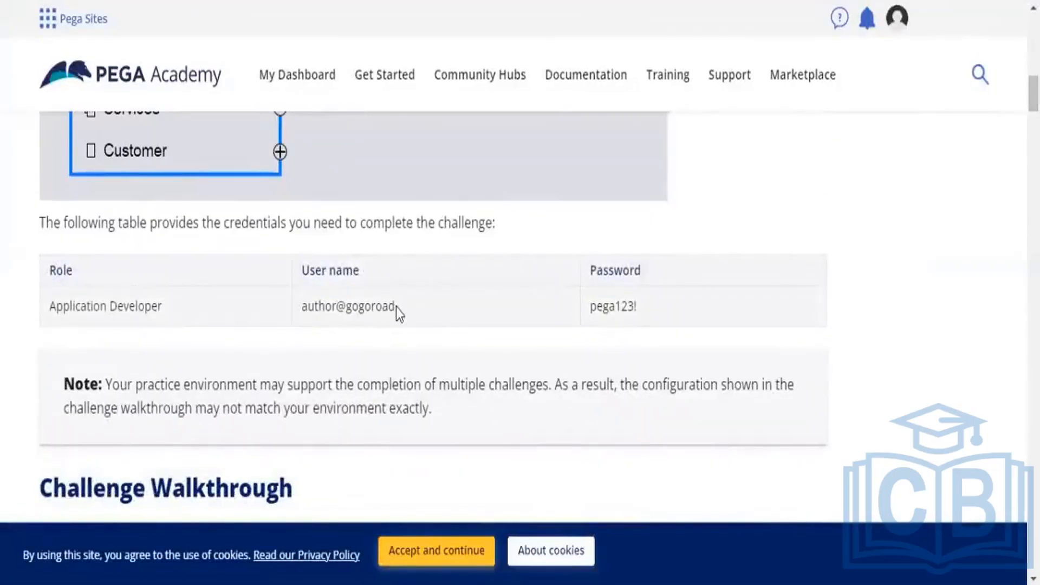
left_click_drag(395, 307, 297, 304)
key("ctrl+c")
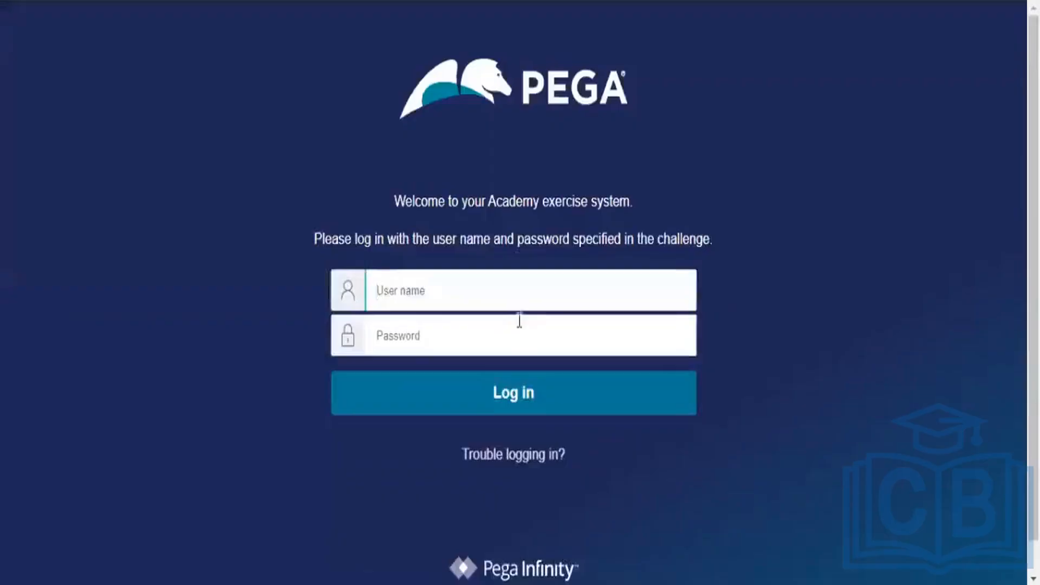
left_click(514, 294)
key("ctrl+v")
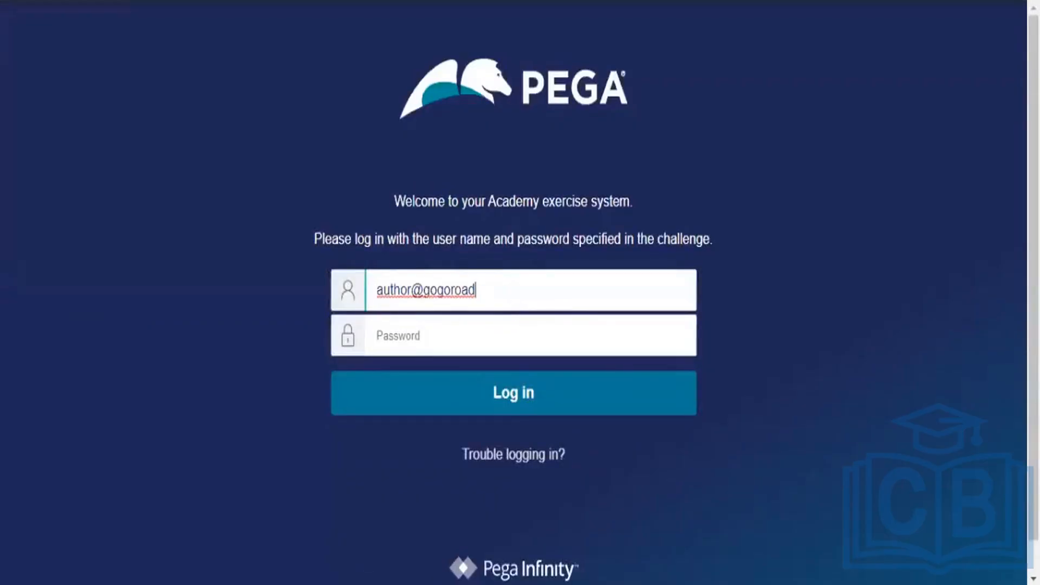
Step: Copy the Application Developer password from the credentials table into the login form's password field and log in
key("alt+Tab")
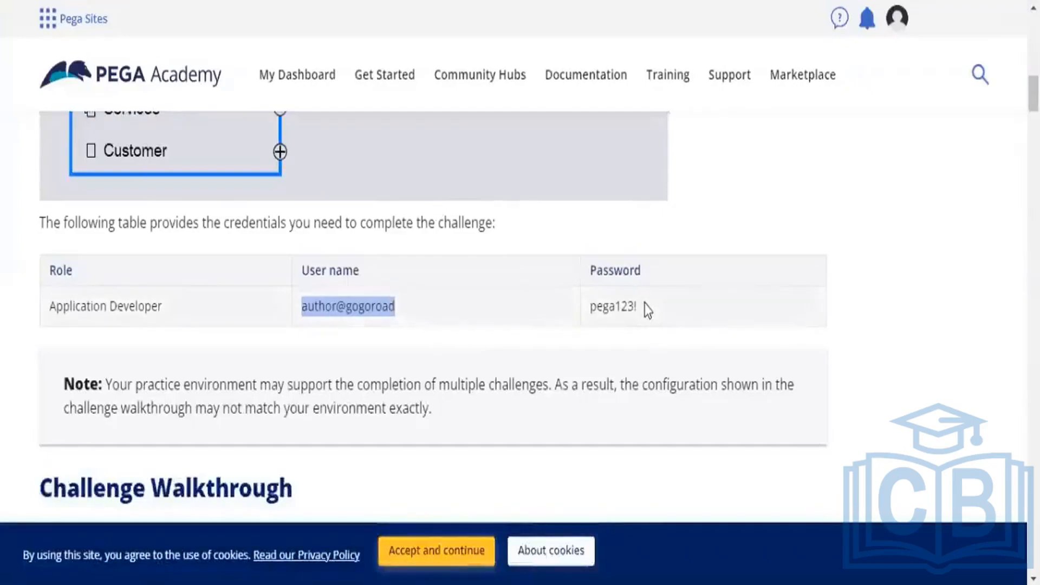
left_click_drag(639, 307, 590, 306)
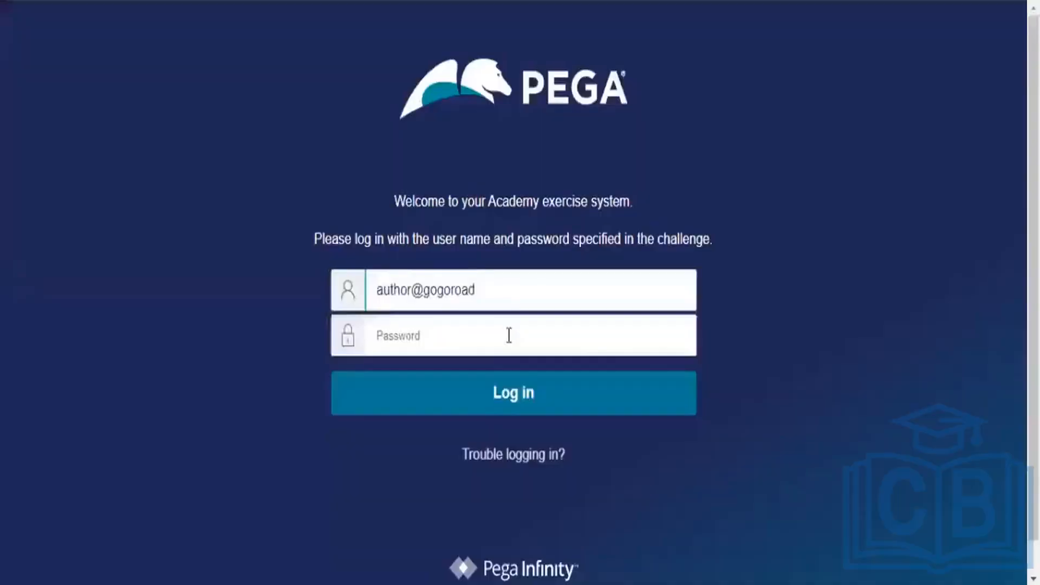
key("alt+Tab")
left_click(509, 335)
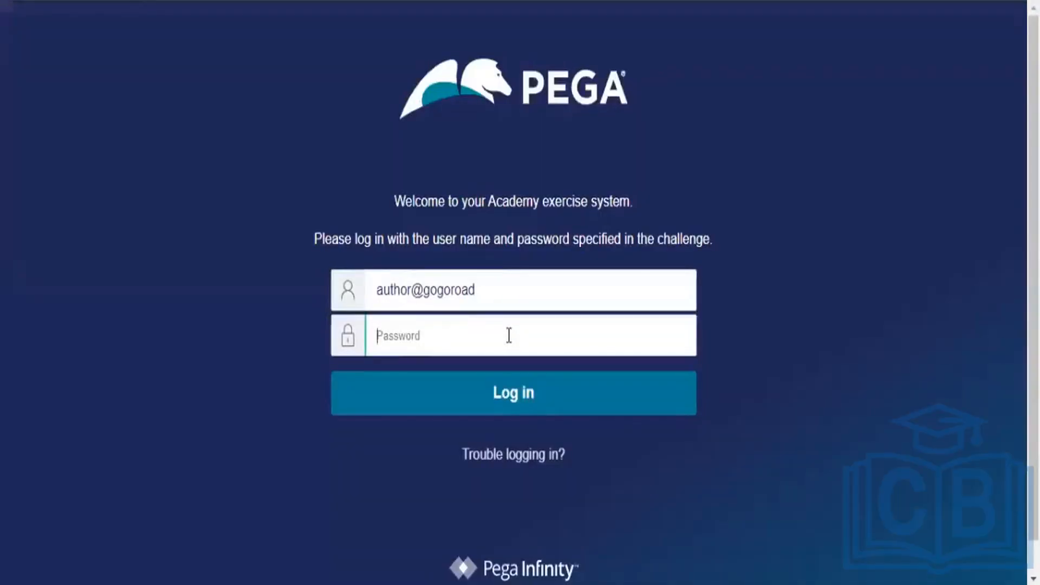
key("ctrl+v")
left_click(507, 401)
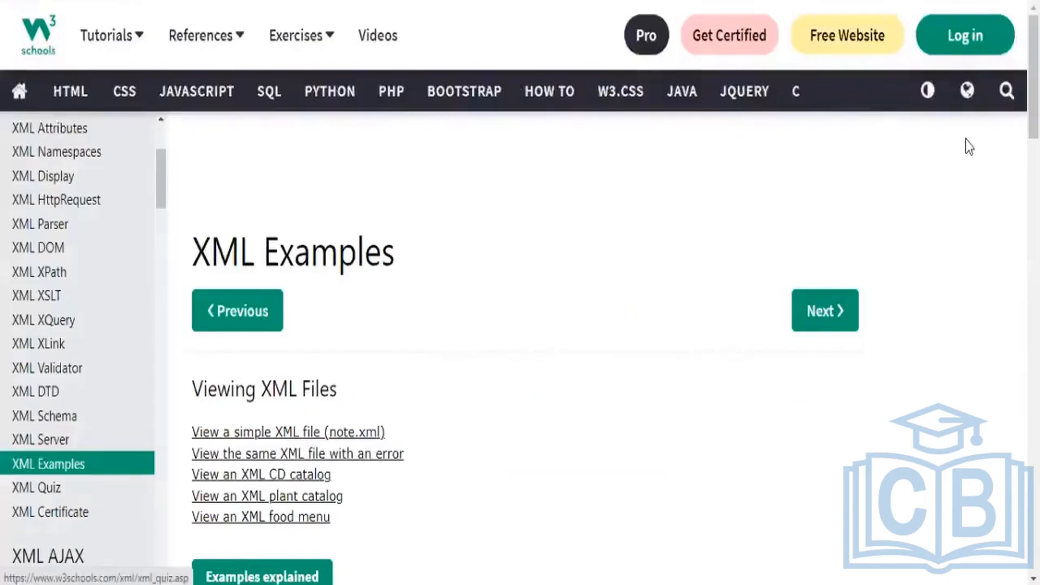
Step: Look through the W3Schools XML Examples page and view the simple XML file note.xml
scroll(596, 324, "down", 12)
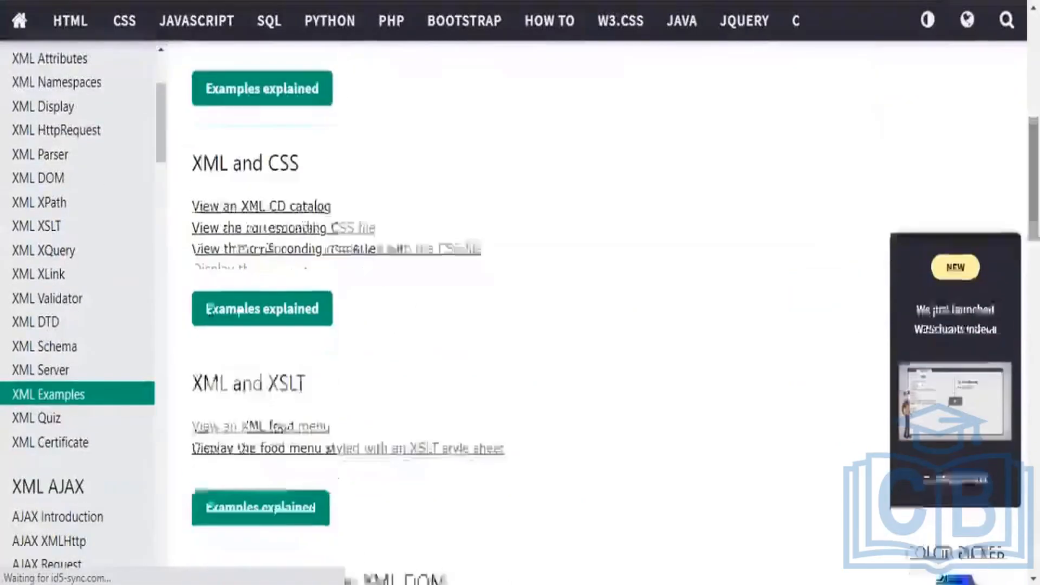
scroll(596, 325, "down", 10)
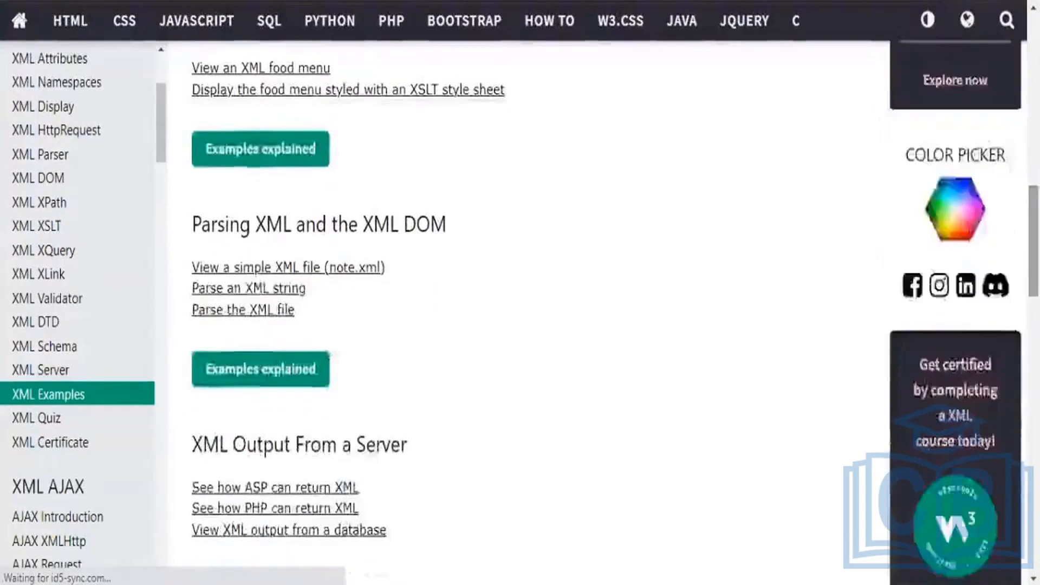
scroll(595, 325, "down", 6)
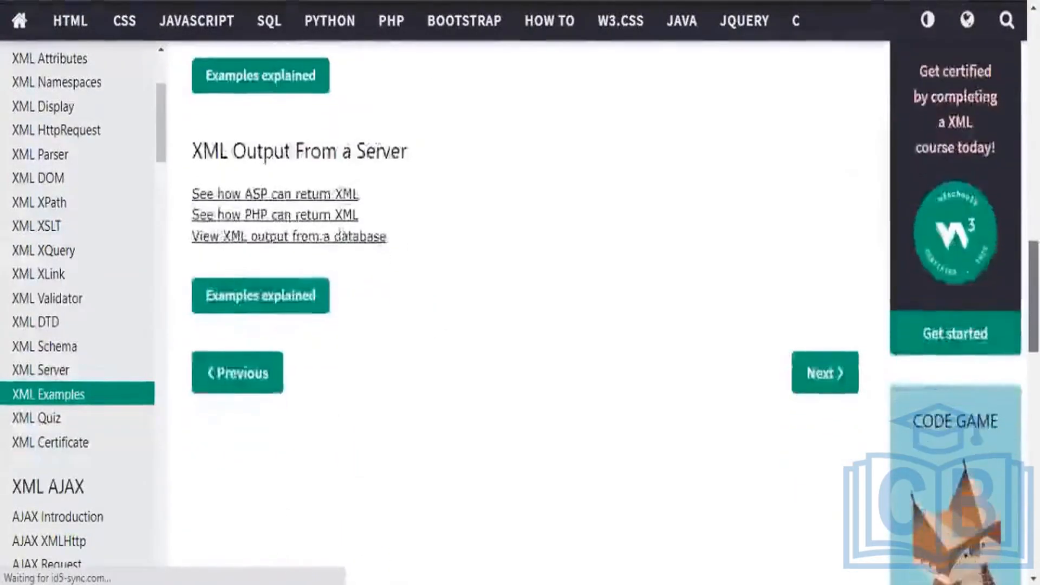
scroll(595, 325, "up", 2)
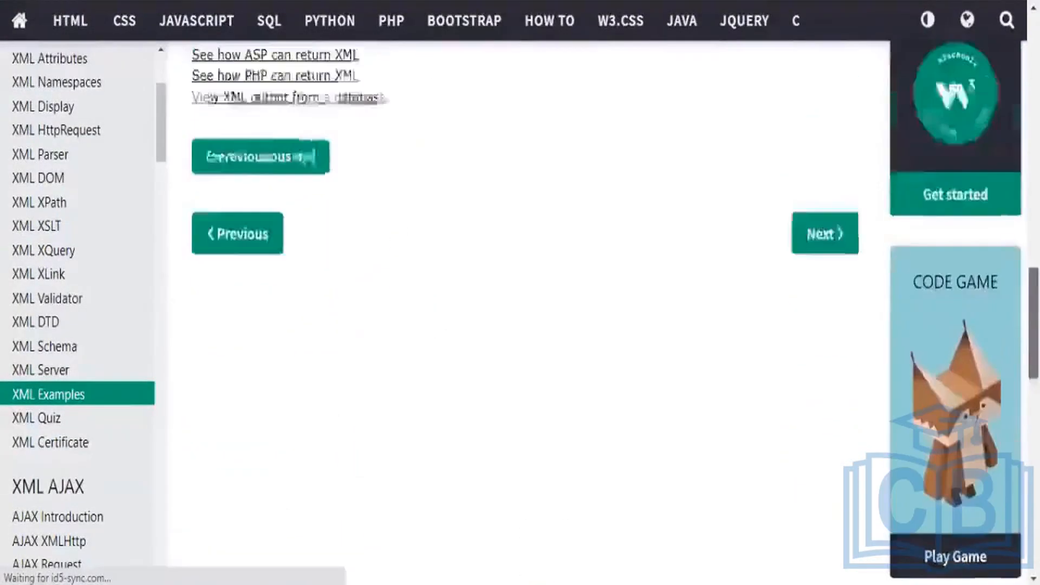
scroll(595, 325, "up", 5)
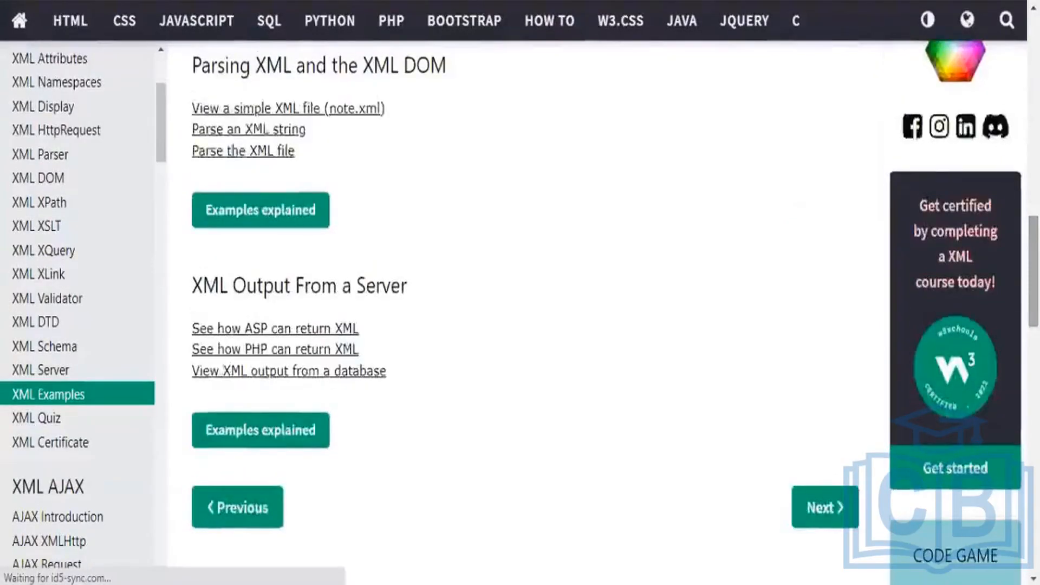
scroll(291, 324, "up", 15)
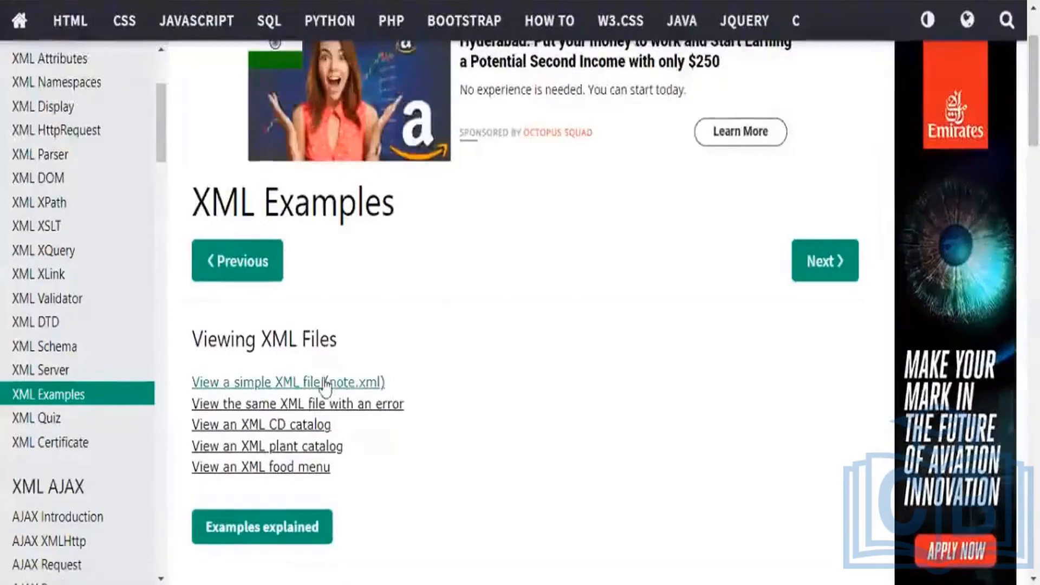
left_click(310, 386)
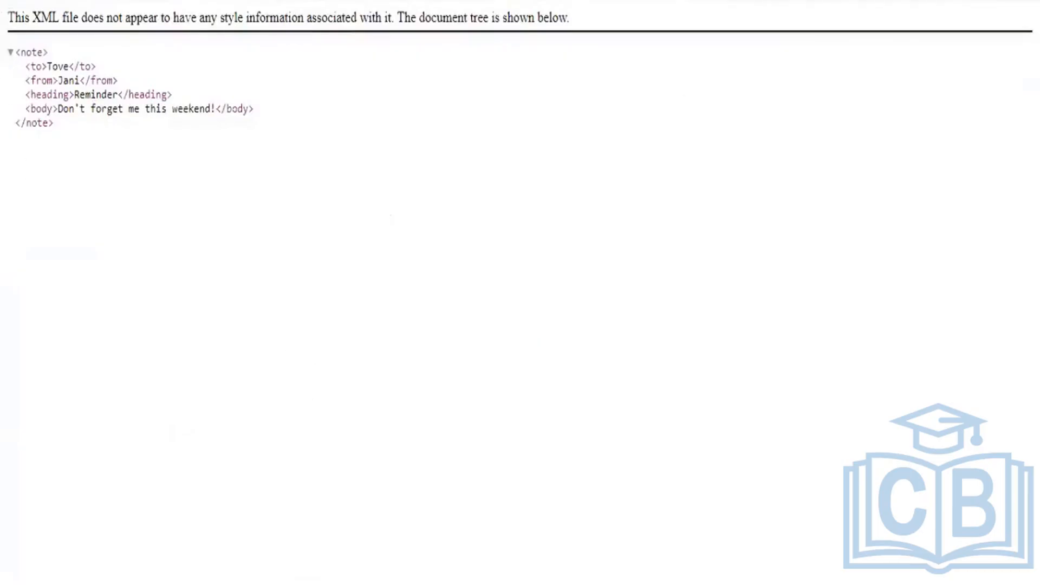
Step: Look over the W3Schools JSON Introduction page and the Salesforce Connect REST API Examples list
key("ctrl+Tab")
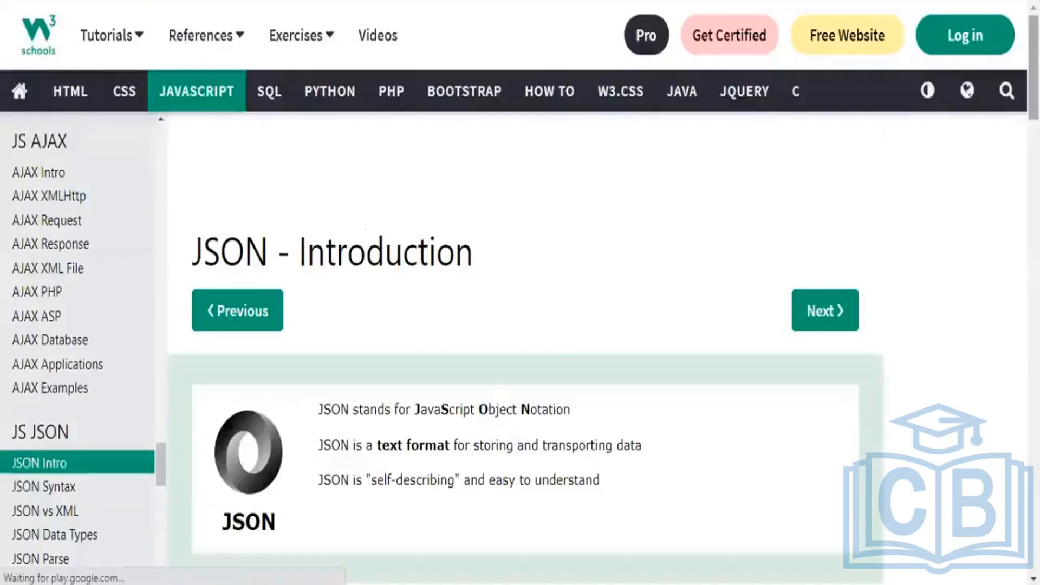
scroll(520, 325, "down", 8)
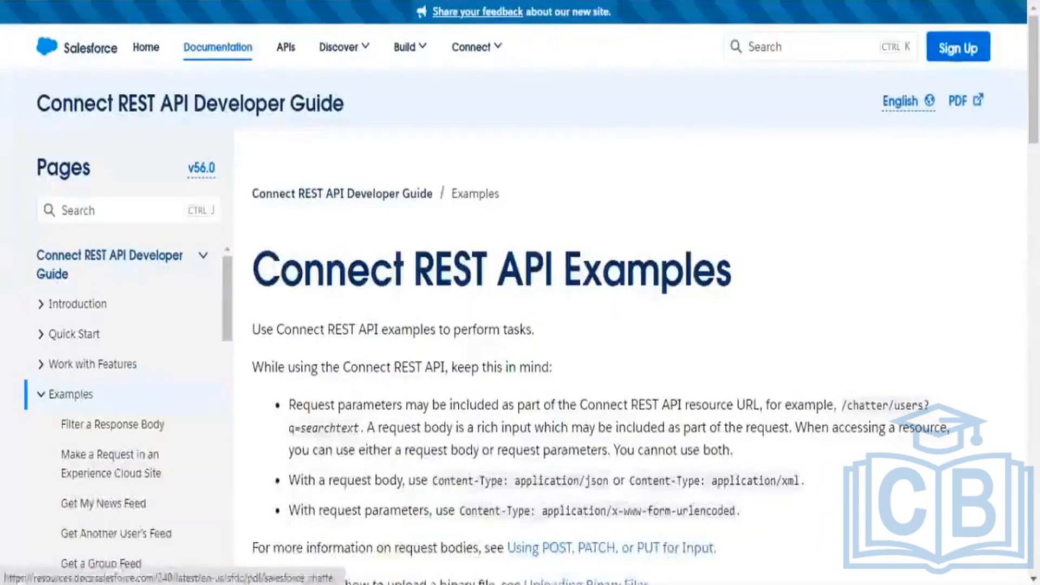
scroll(632, 125, "down", 5)
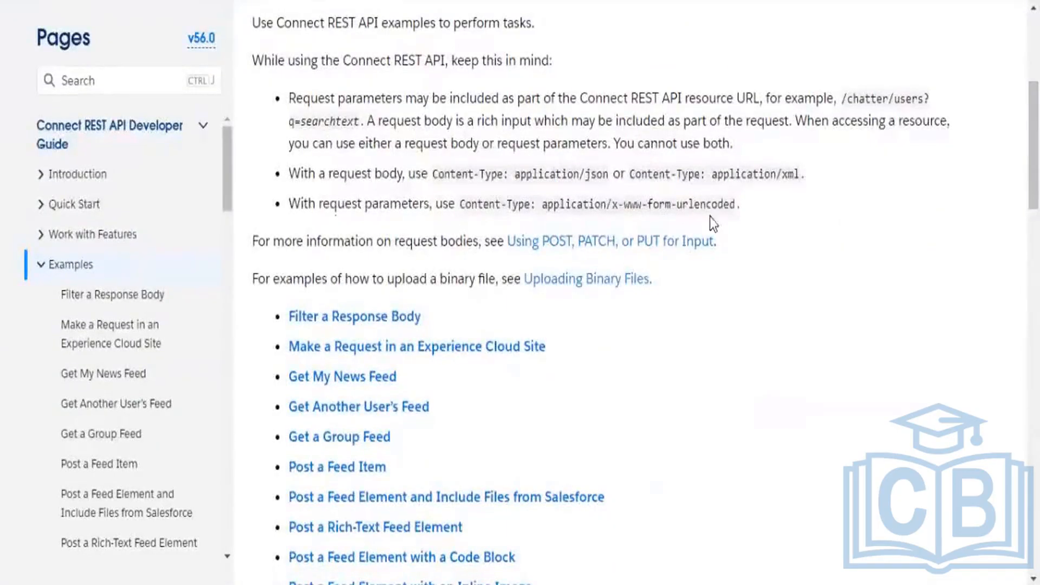
left_click_drag(1033, 145, 1033, 394)
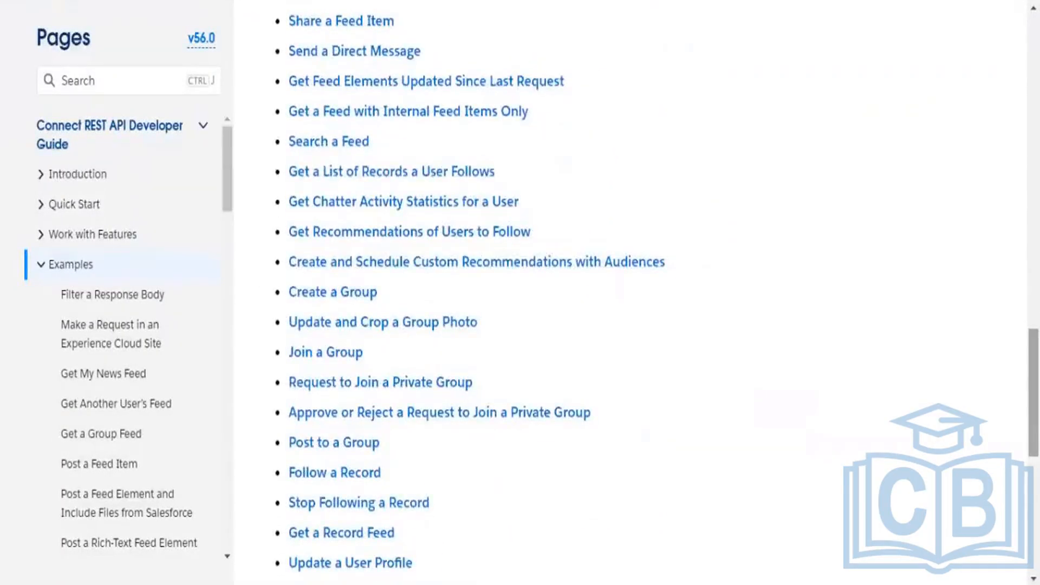
mouse_move(1033, 394)
left_mouse_down()
mouse_move(1033, 495)
mouse_move(1034, 393)
left_mouse_up()
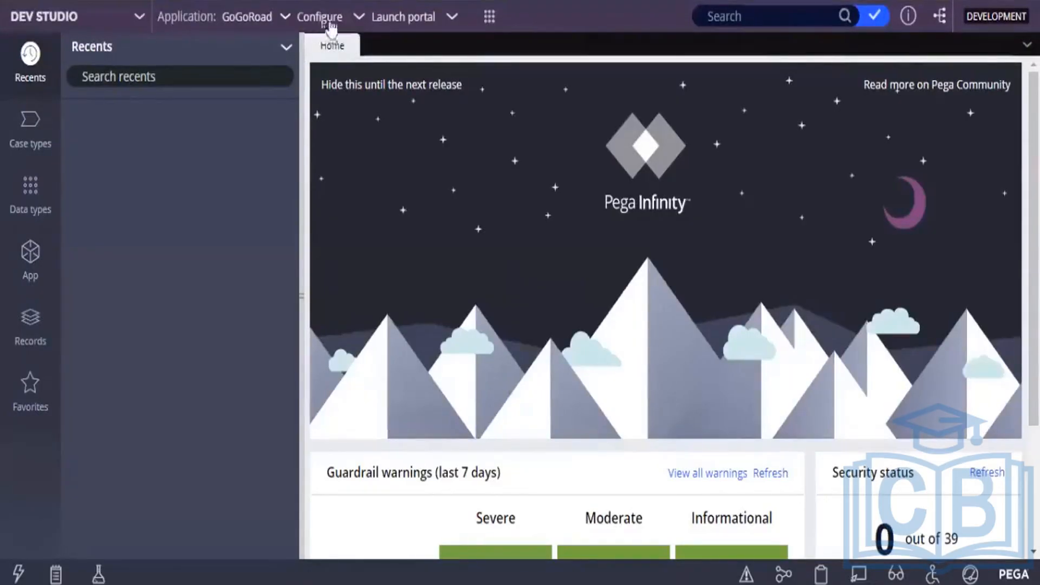
Step: Start a new REST integration from the connector integration options in Dev Studio, ready to enter the system name
left_click(360, 21)
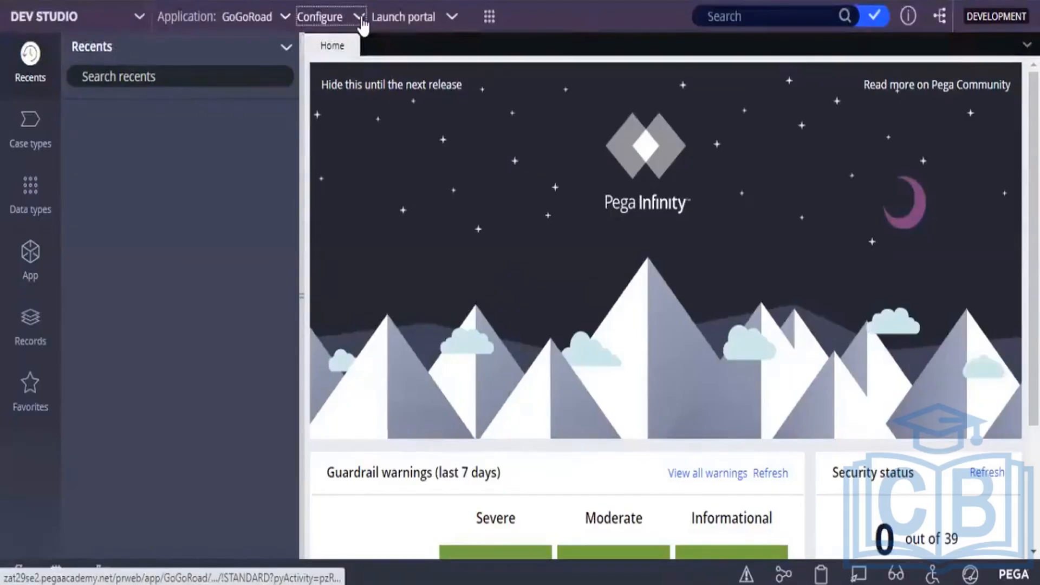
left_click(361, 20)
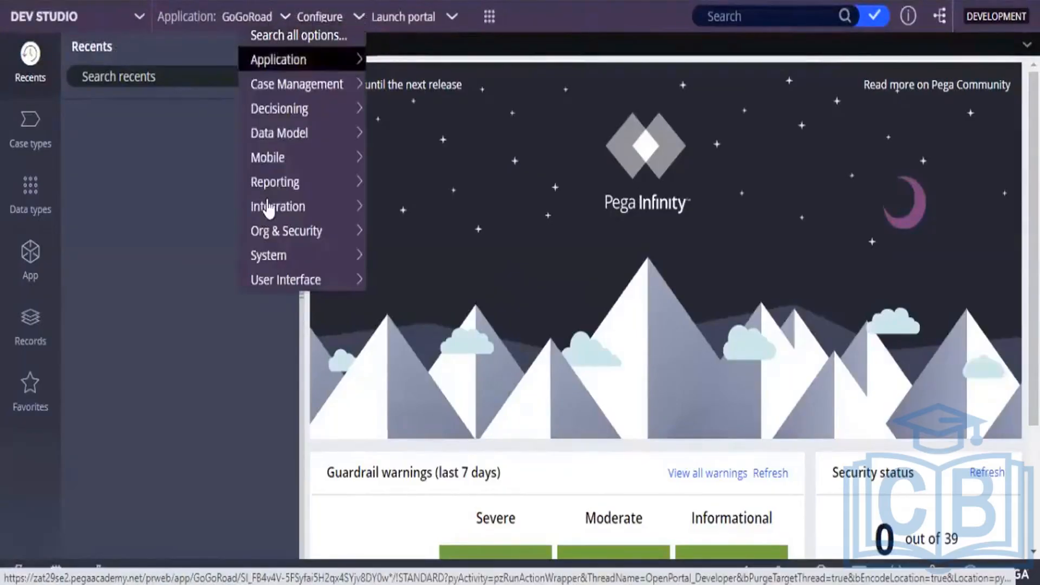
mouse_move(275, 214)
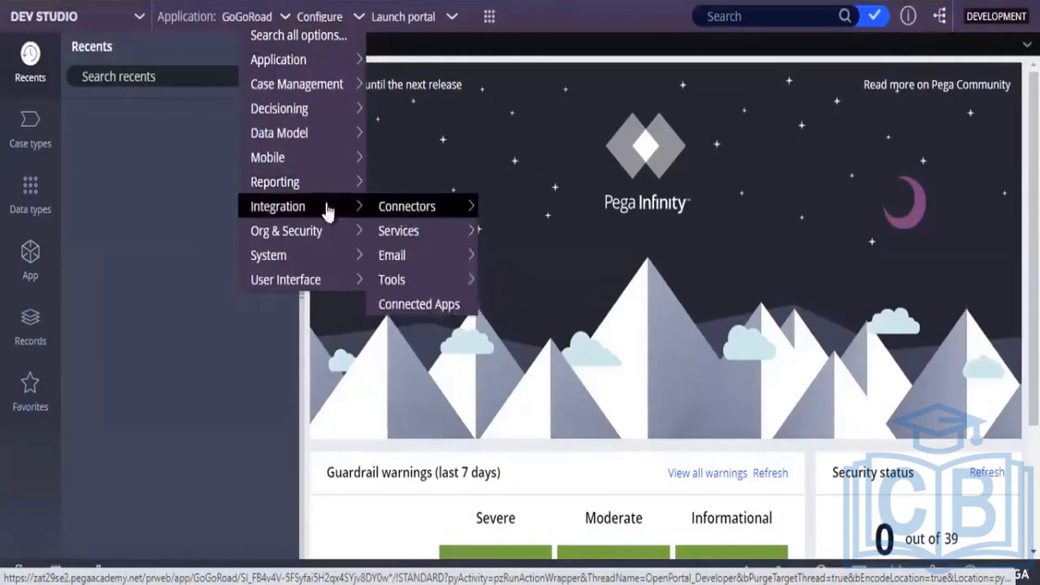
mouse_move(404, 213)
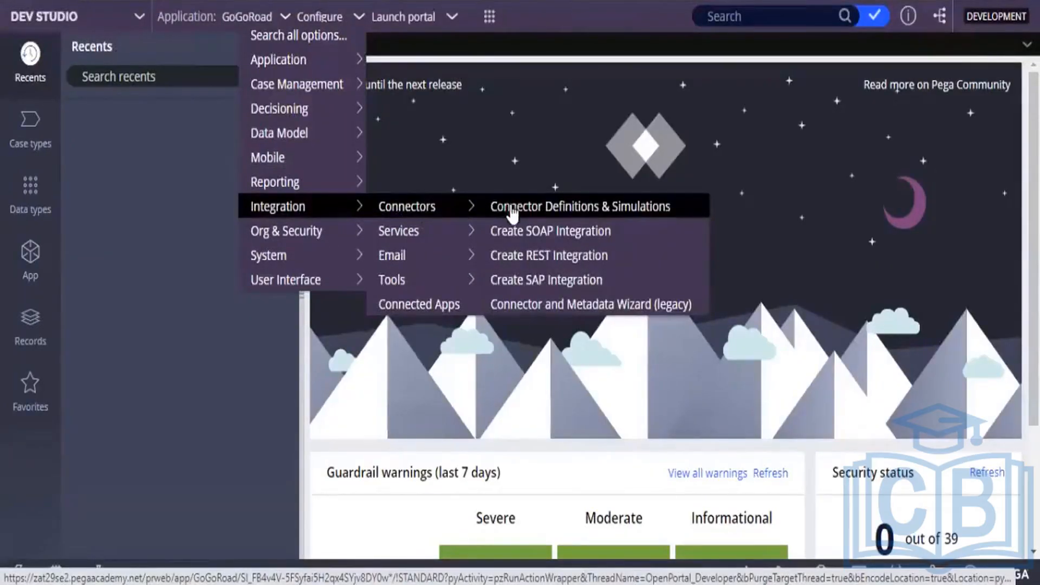
left_click(521, 262)
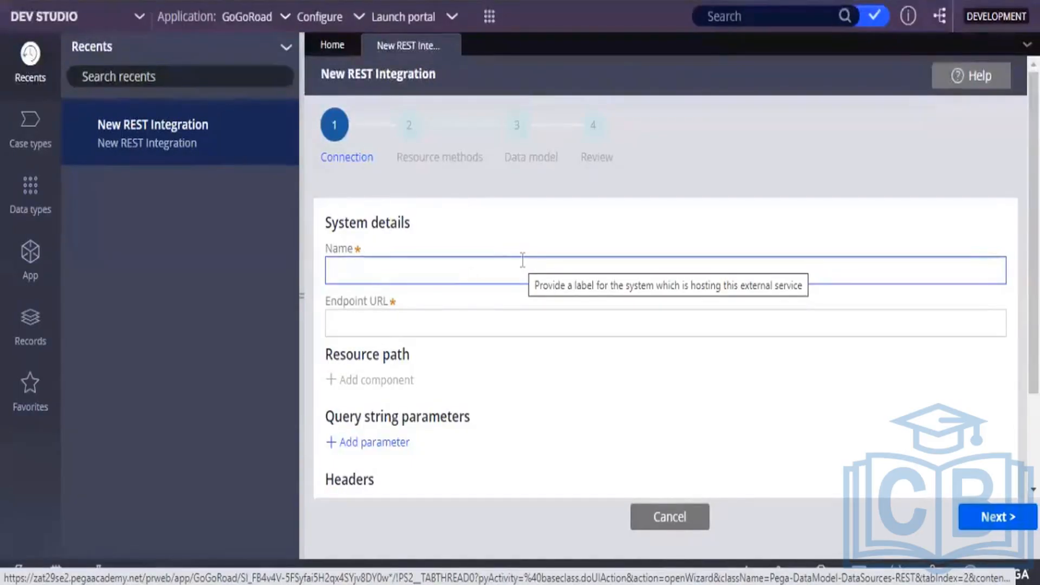
left_click(444, 272)
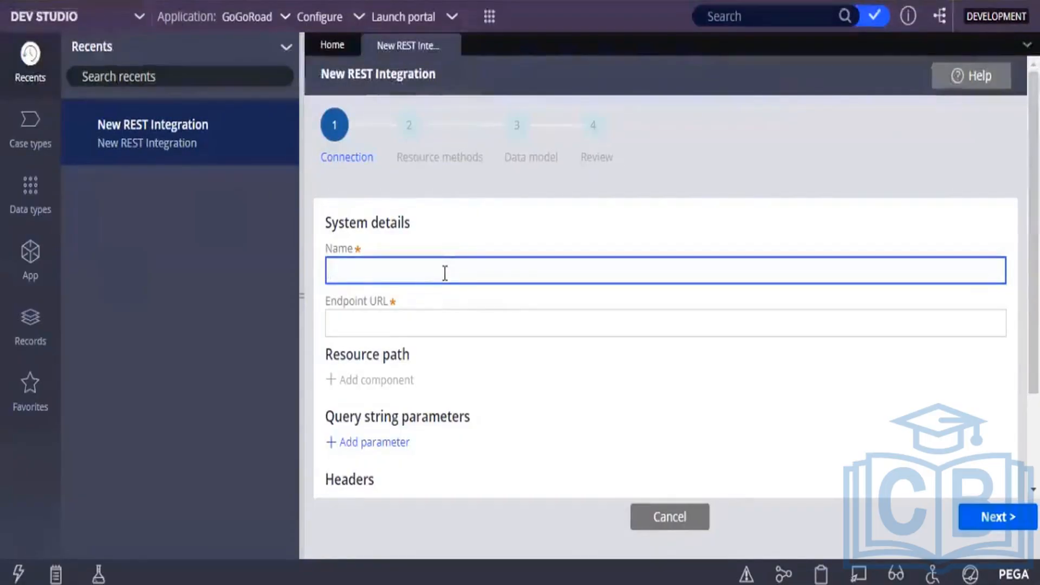
type("Connect")
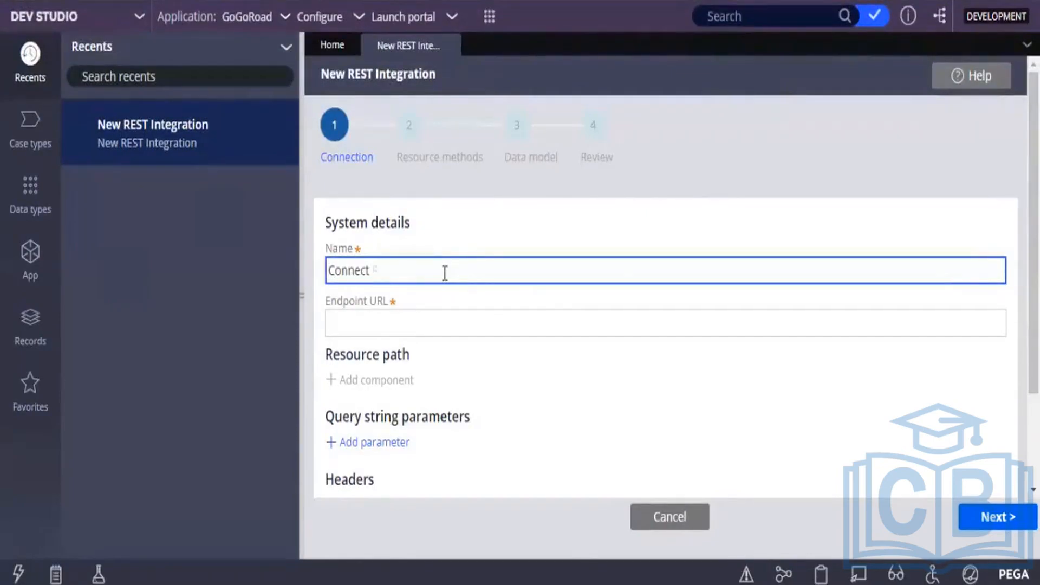
type(" Rest")
key("BackSpace")
key("BackSpace")
key("BackSpace")
key("BackSpace")
key("BackSpace")
key("BackSpace")
key("BackSpace")
key("BackSpace")
key("BackSpace")
key("BackSpace")
key("BackSpace")
key("BackSpace")
key("BackSpace")
type("Climate I")
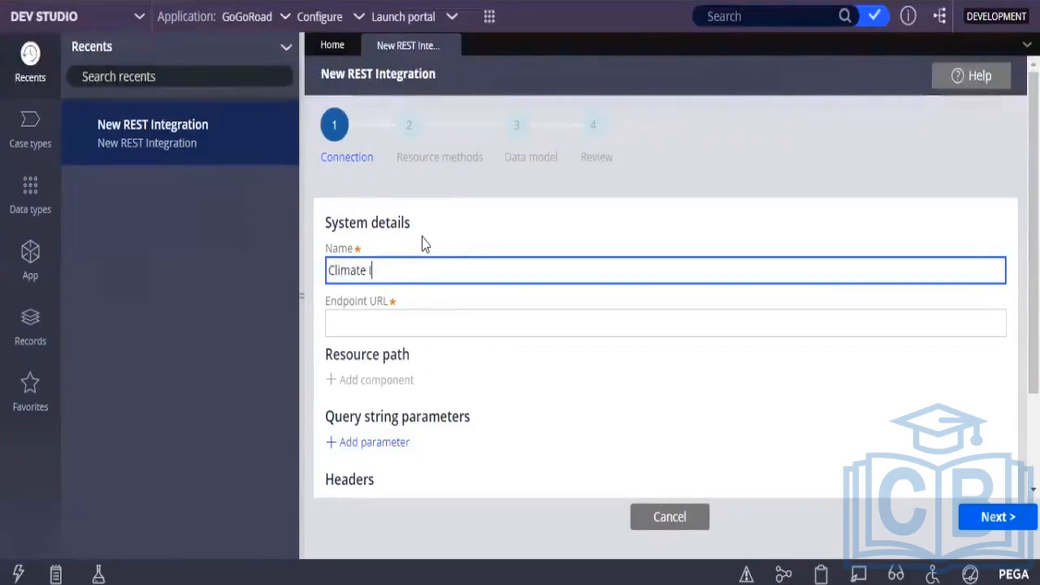
type("nfo")
left_click(639, 330)
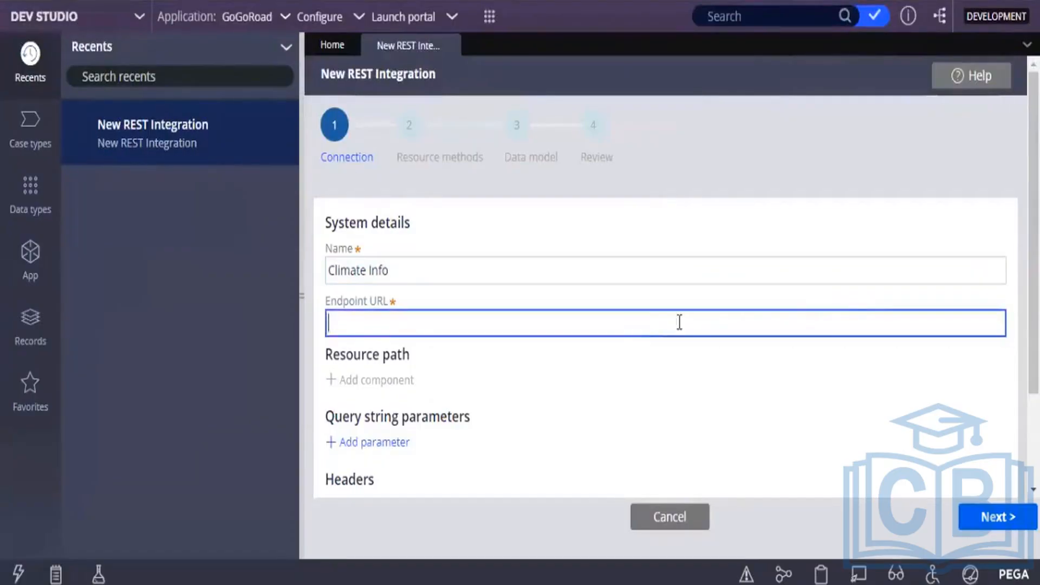
scroll(666, 303, "down", 2)
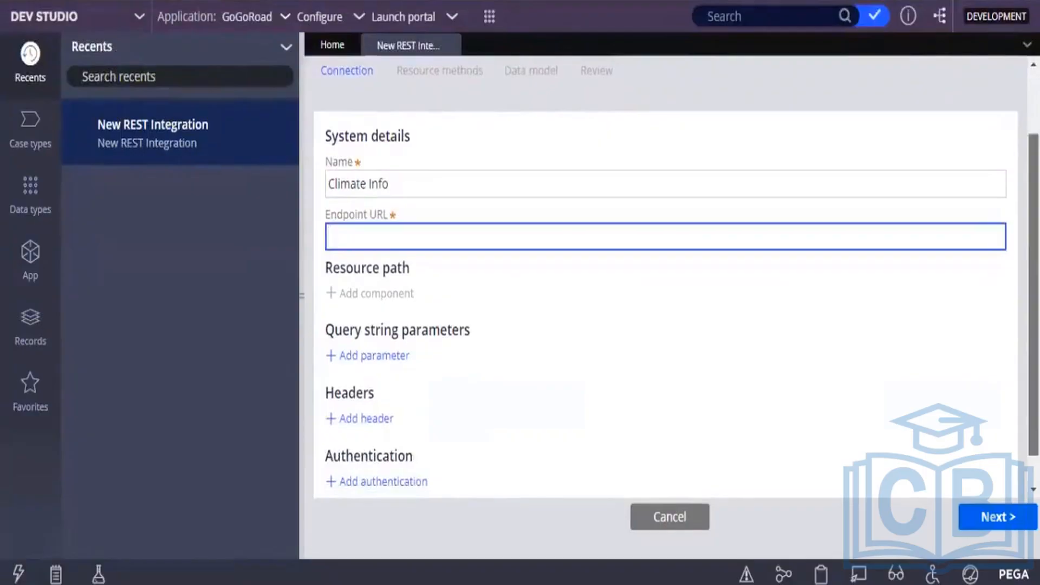
scroll(666, 303, "down", 1)
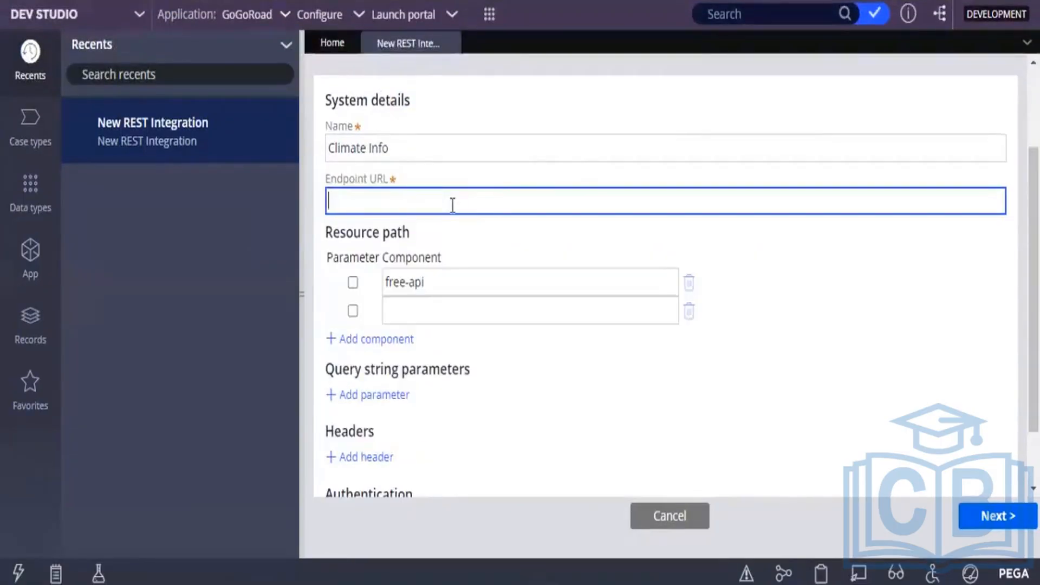
type("https://catfact.ninja/fact")
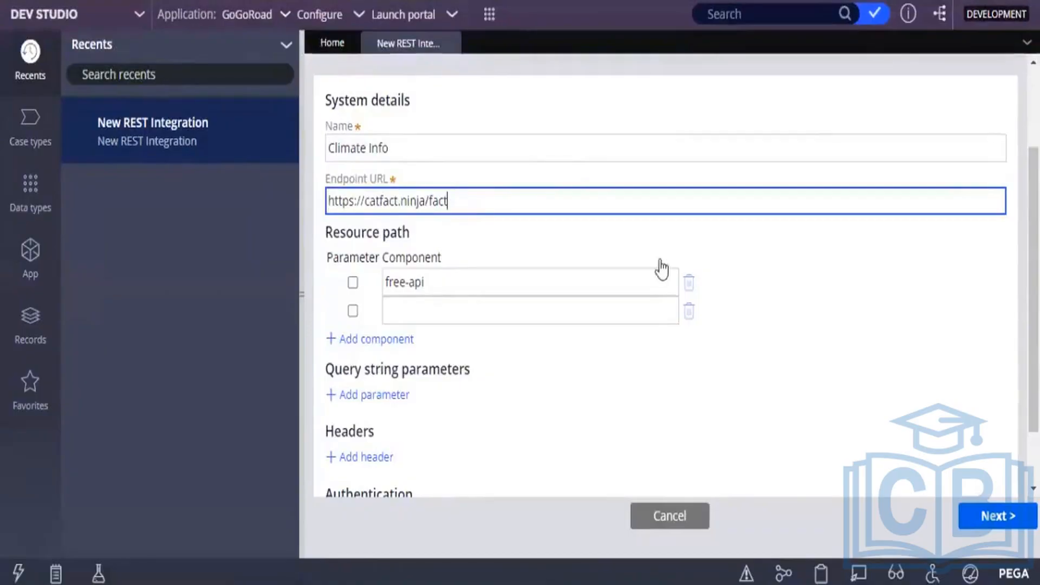
left_click(786, 259)
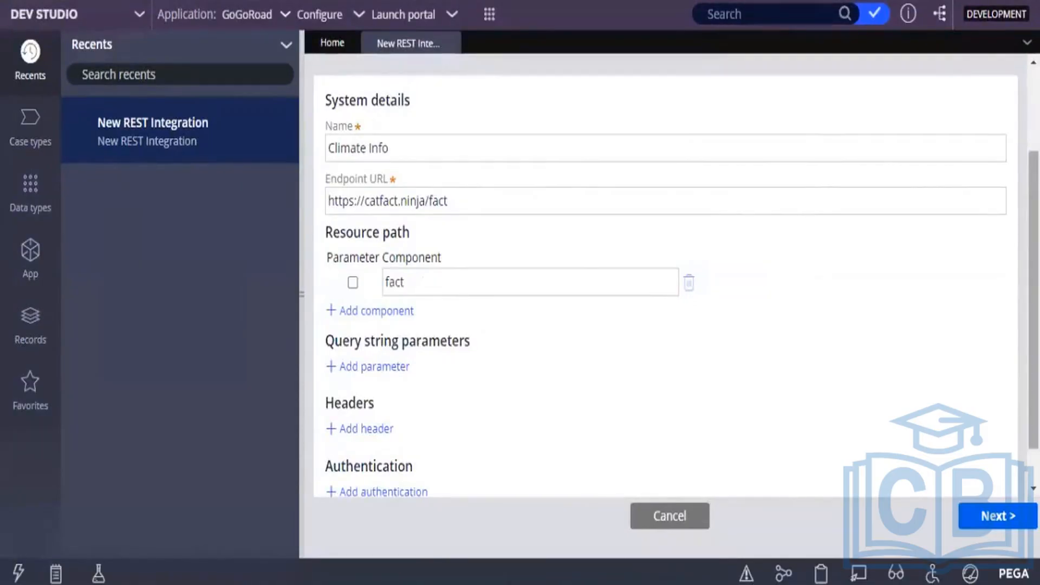
Step: Mark the fact component of the resource path as a parameter
scroll(353, 244, "down", 1)
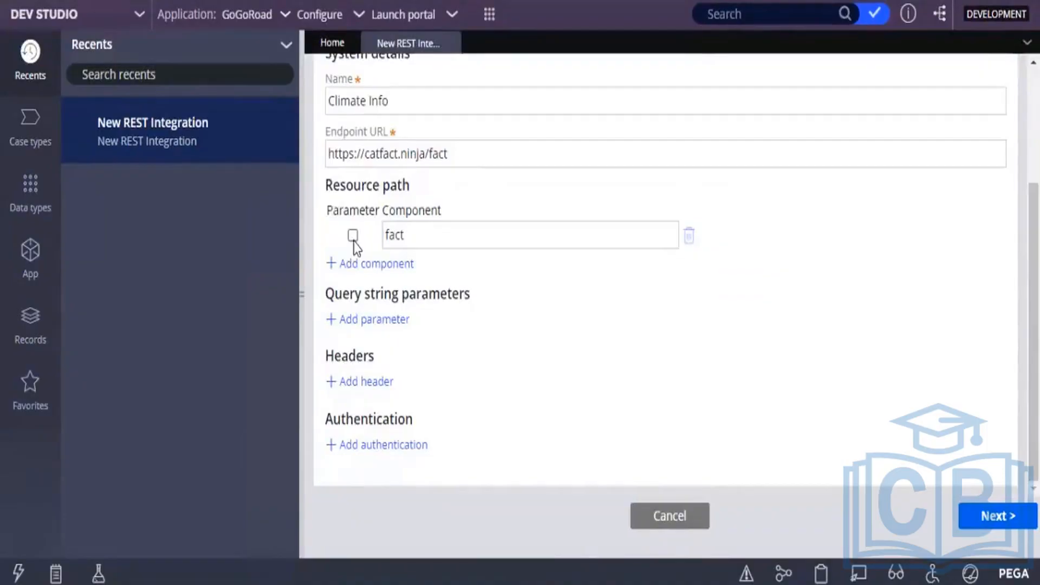
left_click(353, 236)
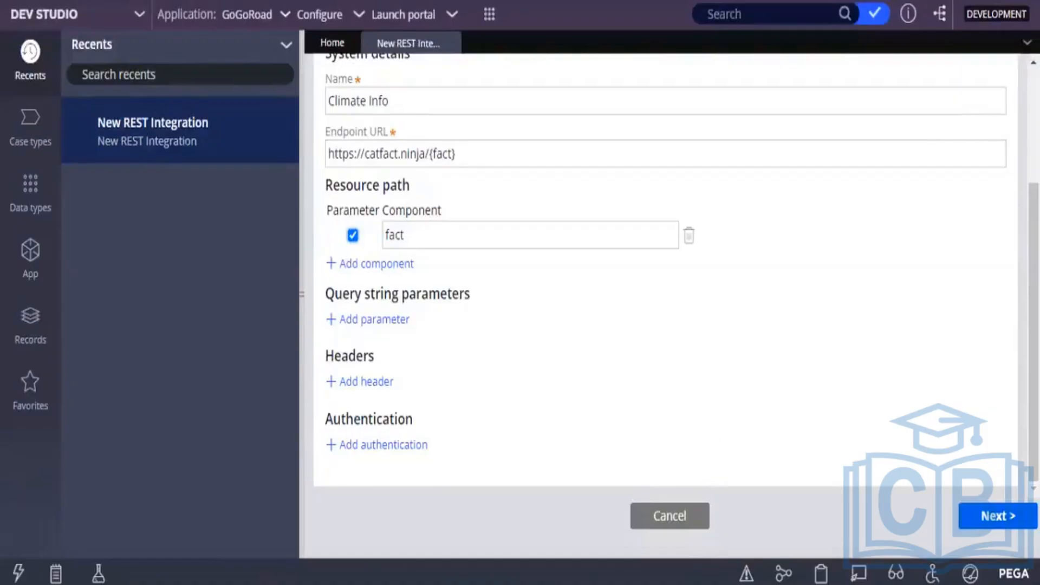
Step: Continue to the resource methods stage and name the resource Cat Fact, keeping GET as the supported method
left_click(1010, 517)
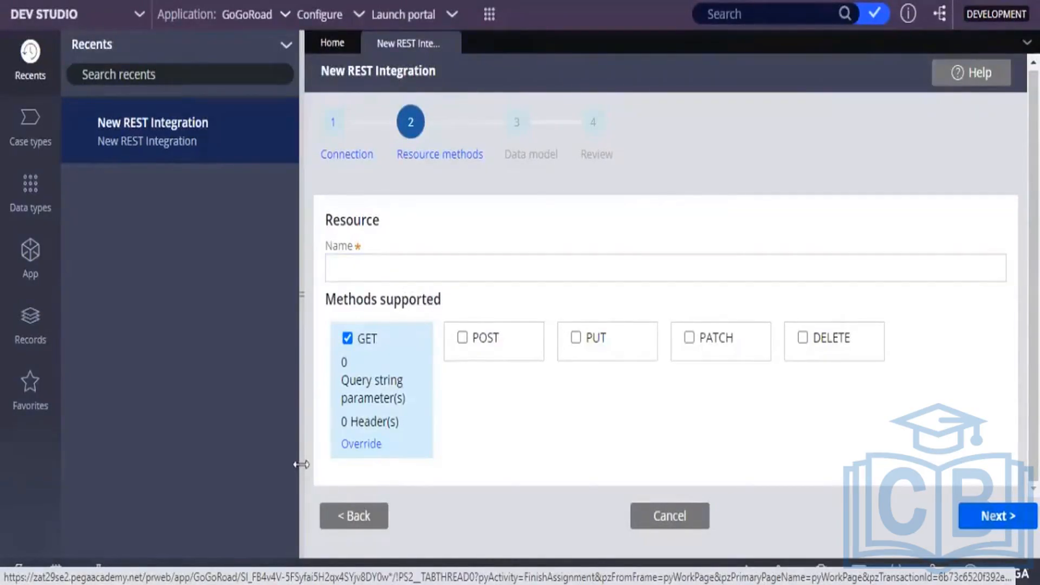
left_click(354, 517)
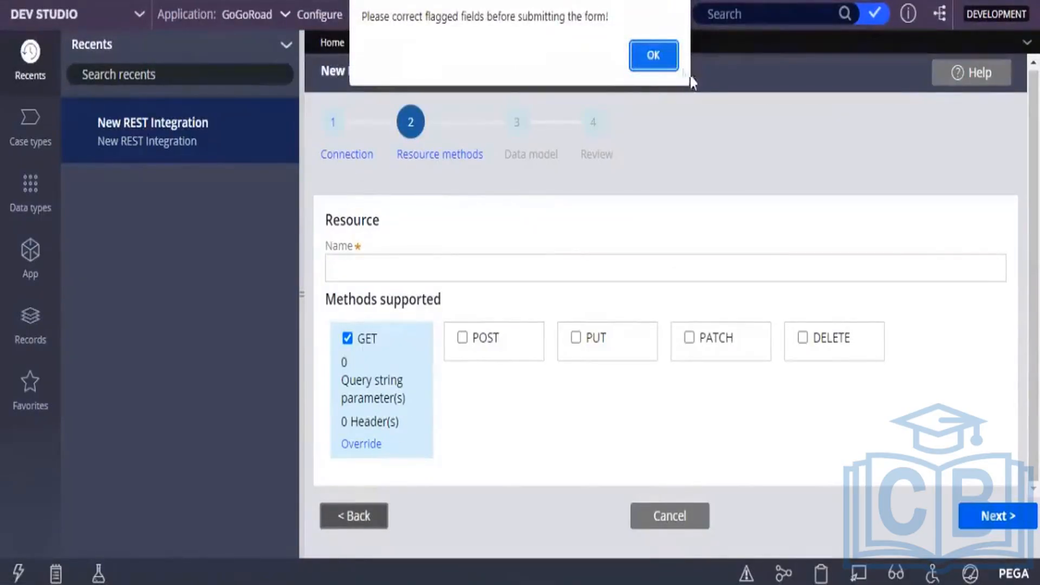
left_click(667, 63)
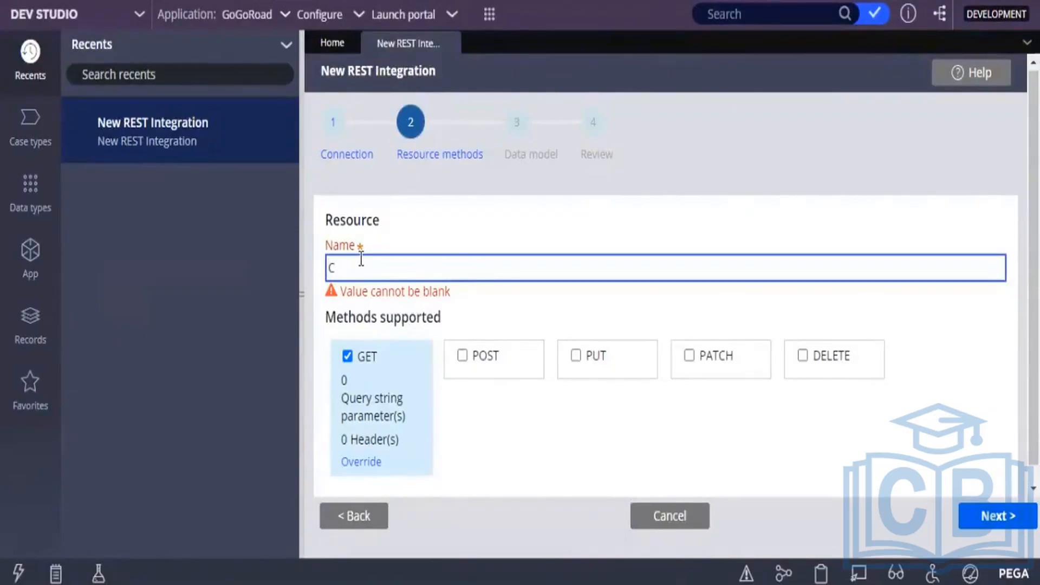
type("at Facg")
key("BackSpace")
type("t")
Step: Return to the connection details, rename the system as Cat Fact, and continue to the resource methods stage
left_click(357, 513)
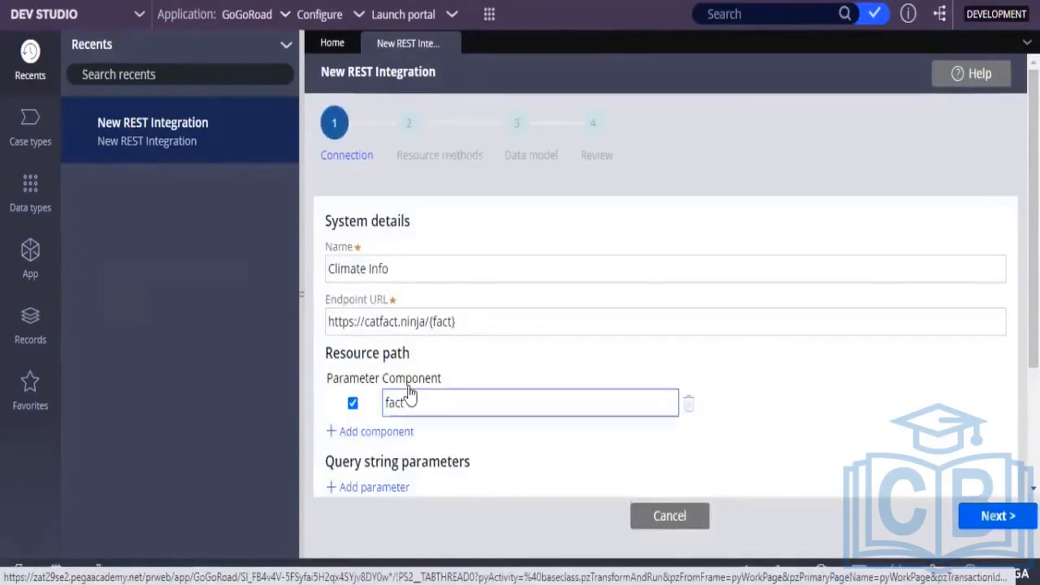
left_click(412, 321)
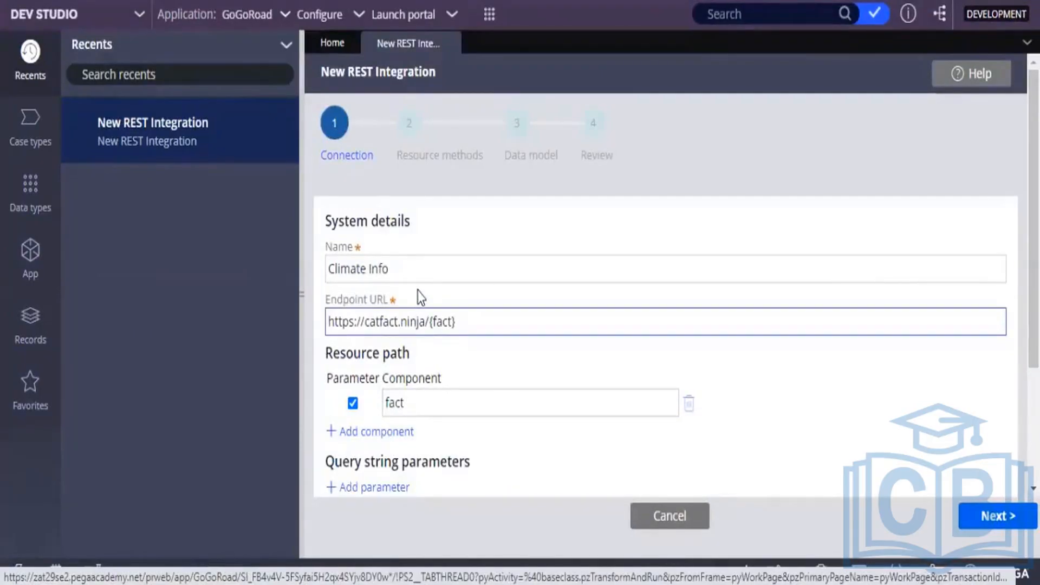
left_click(404, 269)
key("BackSpace")
key("BackSpace")
key("BackSpace")
key("BackSpace")
key("BackSpace")
key("BackSpace")
key("BackSpace")
key("BackSpace")
key("BackSpace")
key("BackSpace")
key("BackSpace")
key("BackSpace")
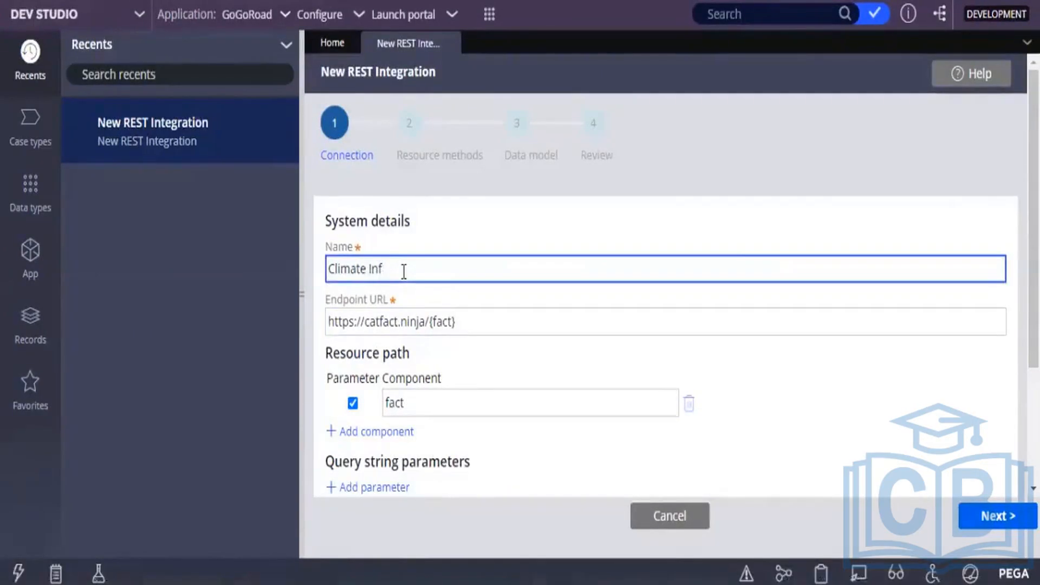
type("c")
key("BackSpace")
type("Cat Fact")
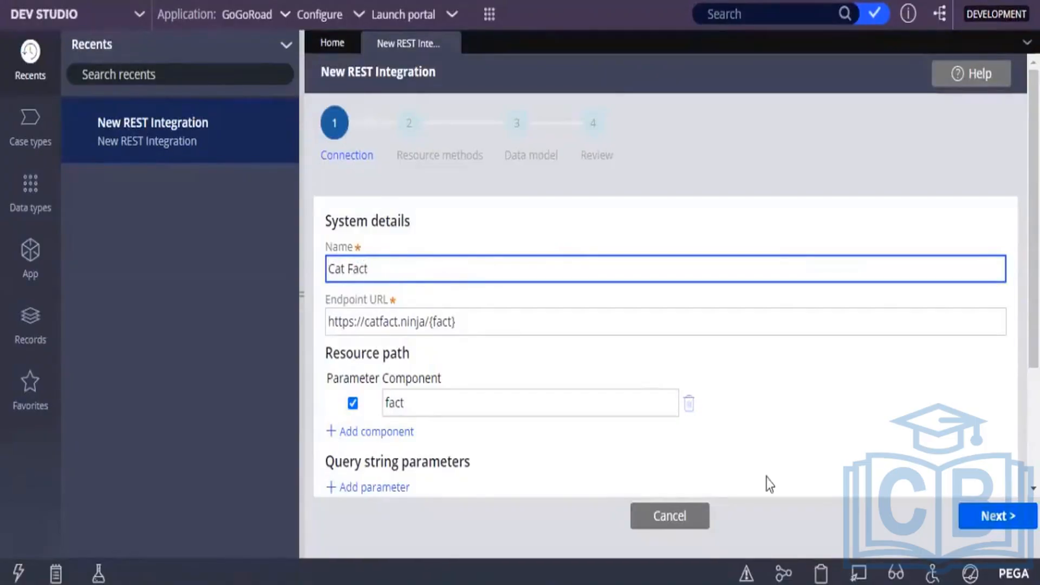
left_click(1013, 519)
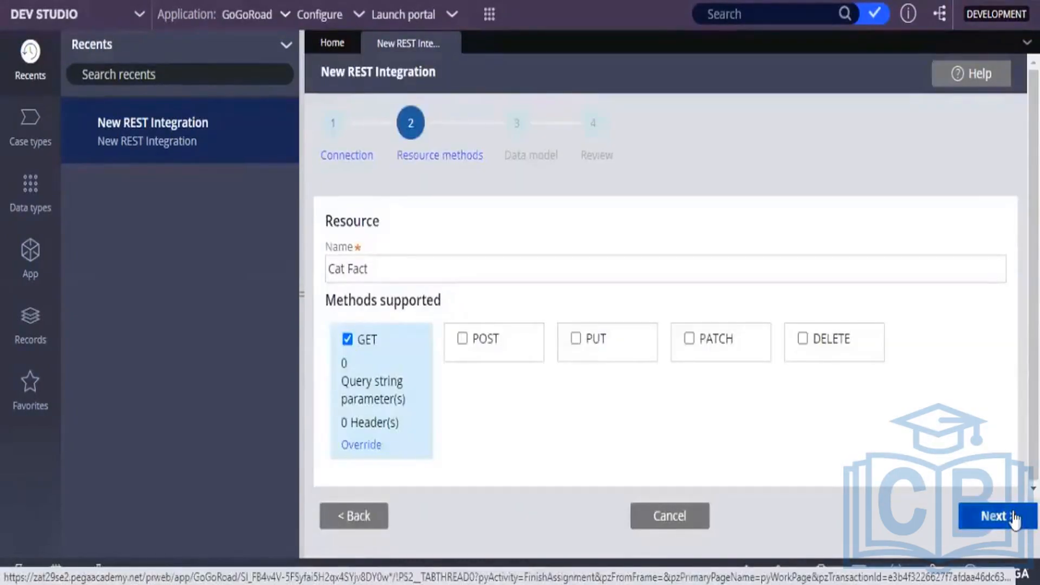
Step: Add a REST response sample to the data model by running the GET method with the fact parameter set to fact
left_click(1013, 519)
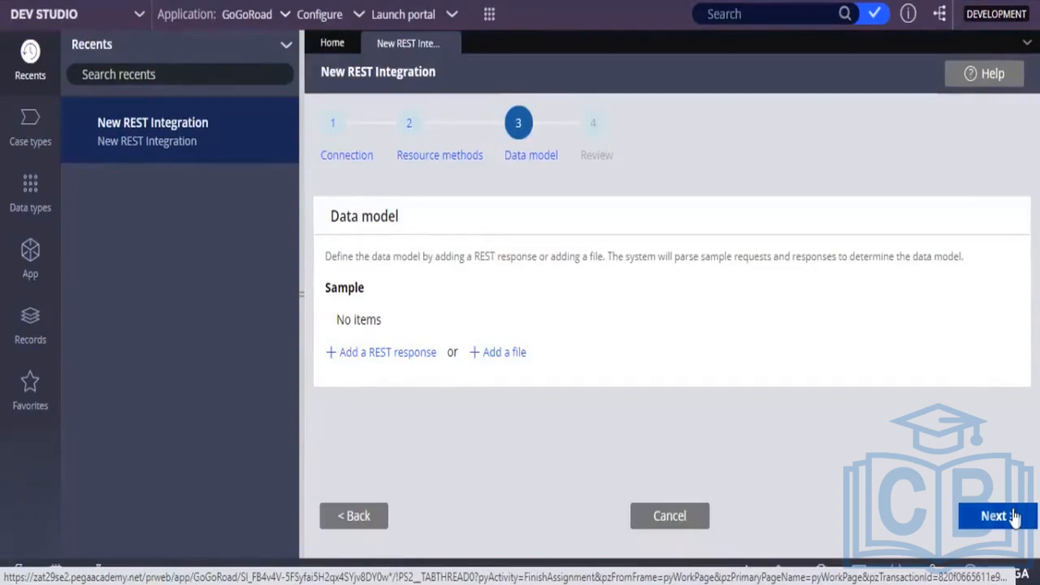
left_click(407, 357)
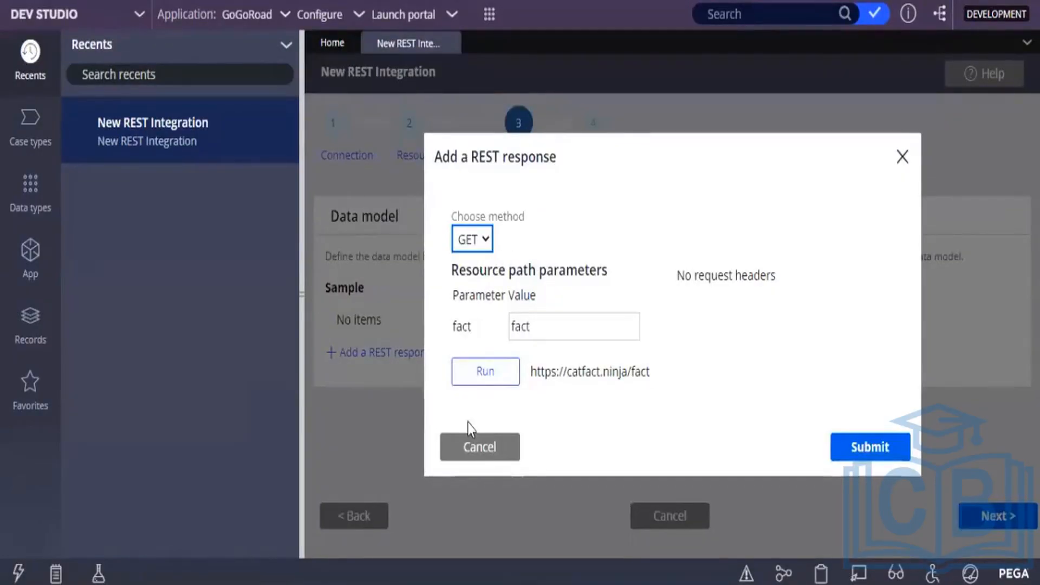
left_click(478, 370)
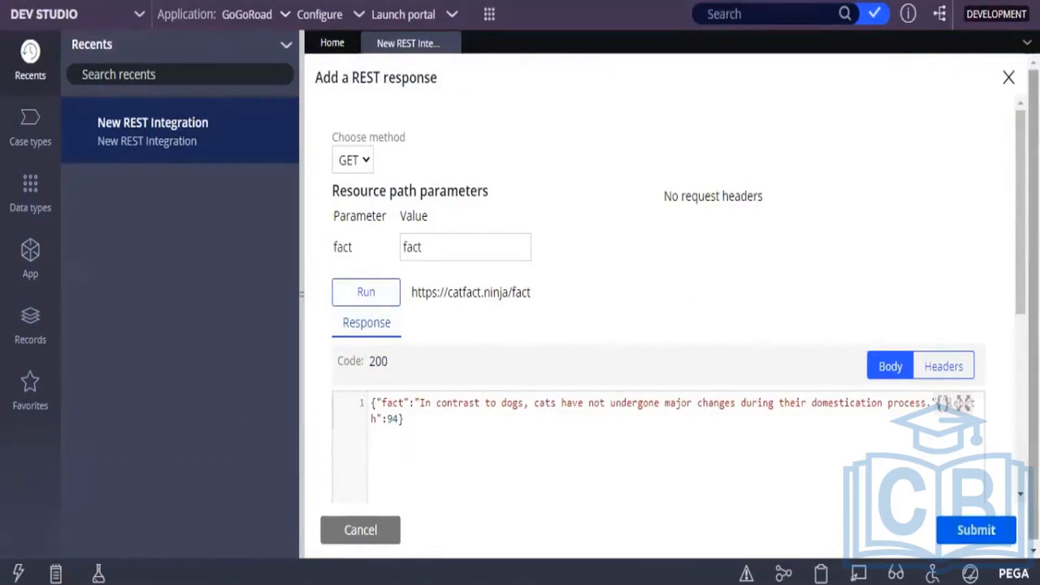
scroll(492, 339, "down", 2)
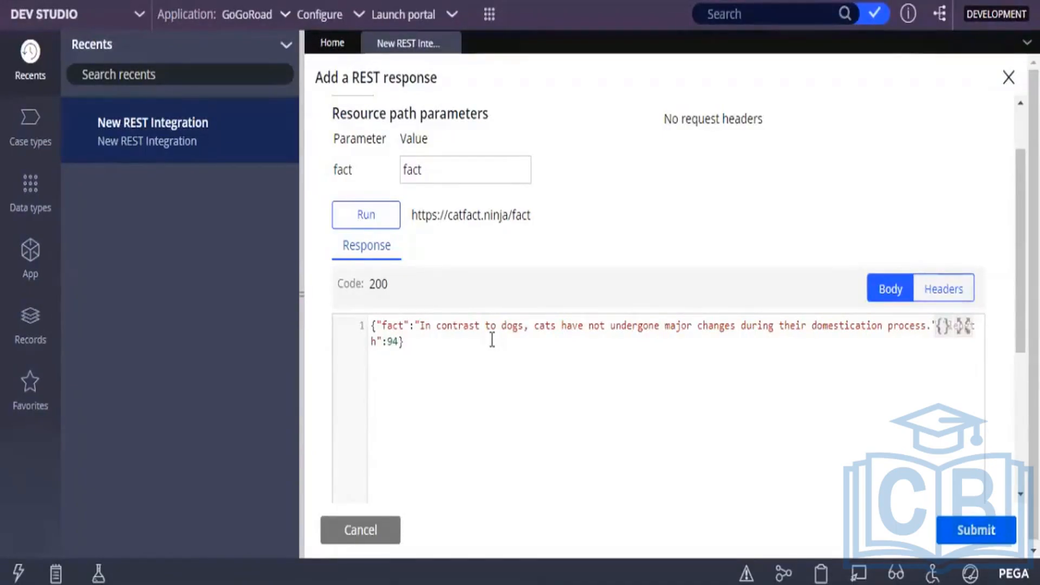
left_click(981, 529)
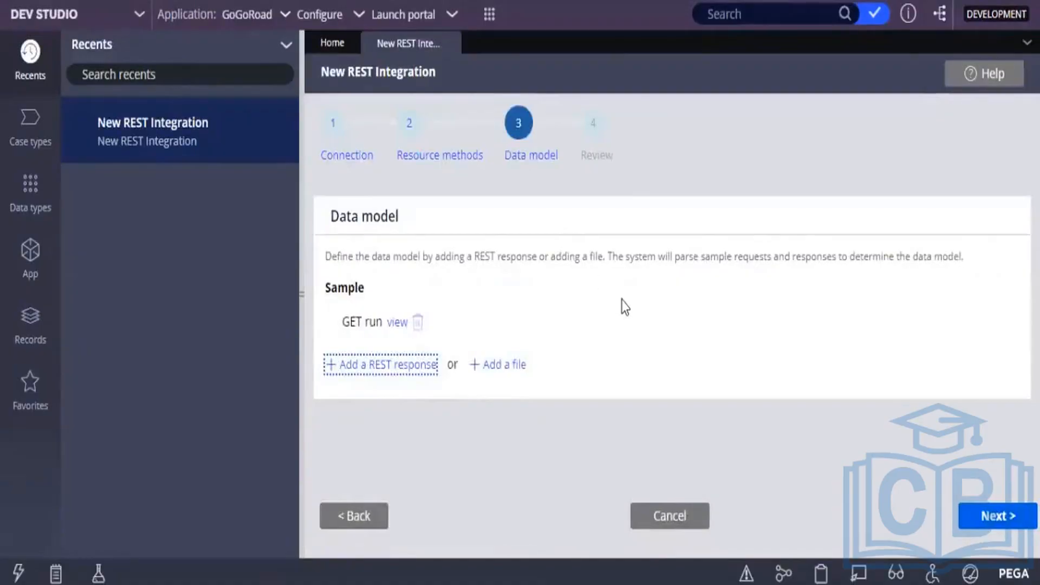
Step: Examine the response body of the saved GET run sample, and close the sample view
left_click(394, 325)
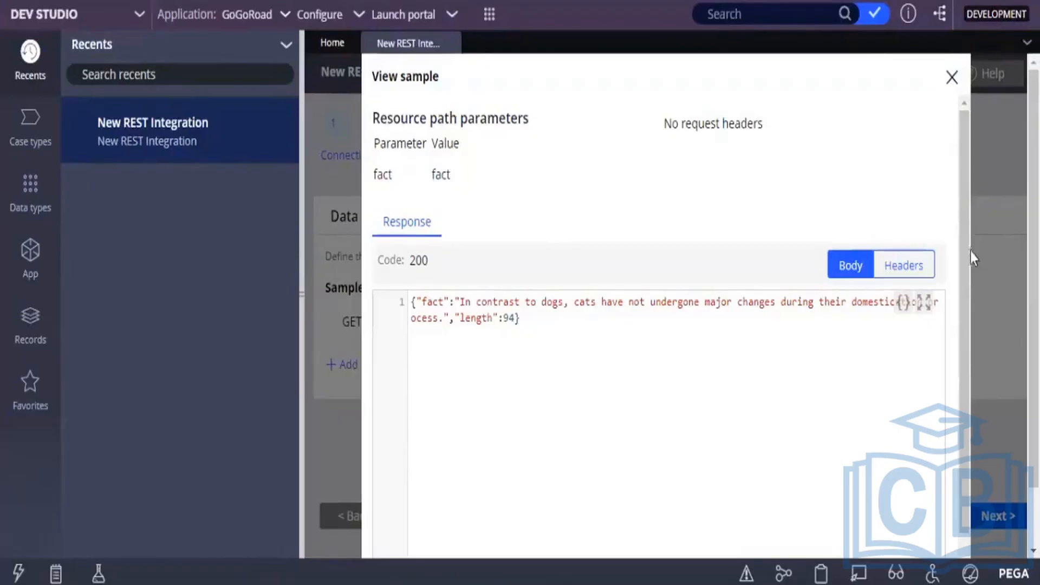
scroll(971, 277, "down", 2)
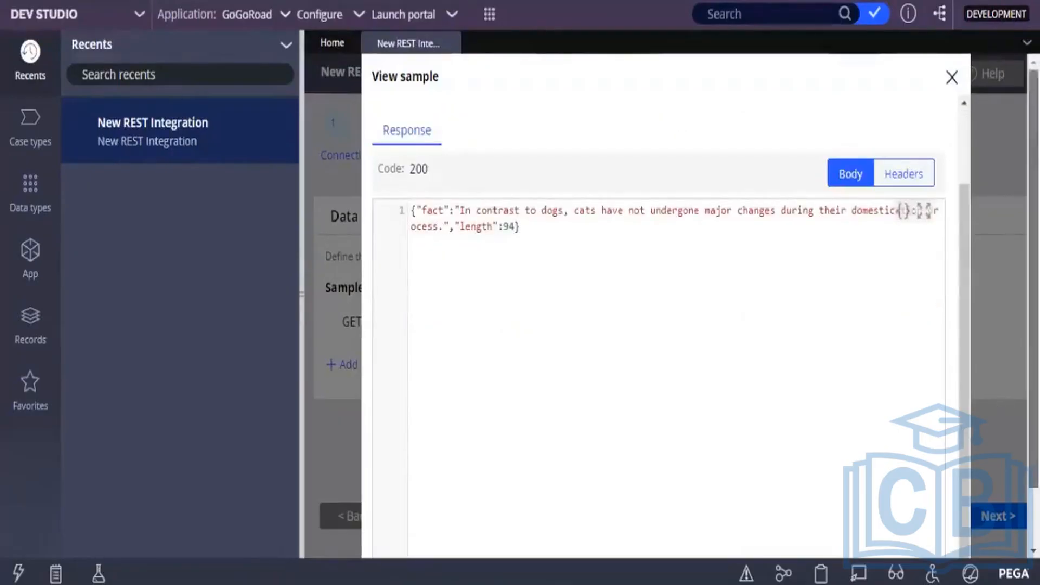
scroll(971, 277, "down", 1)
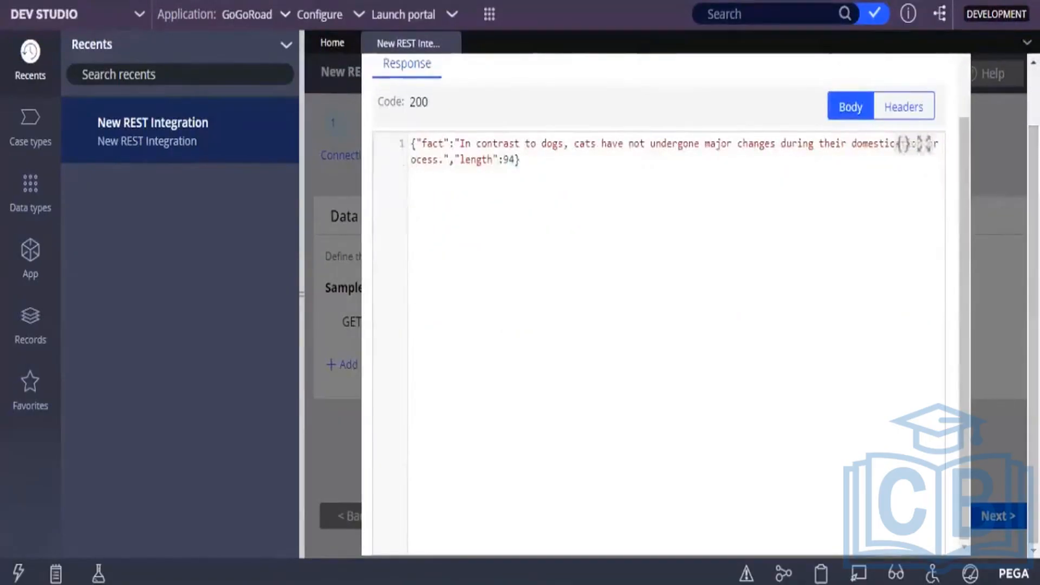
scroll(972, 277, "up", 3)
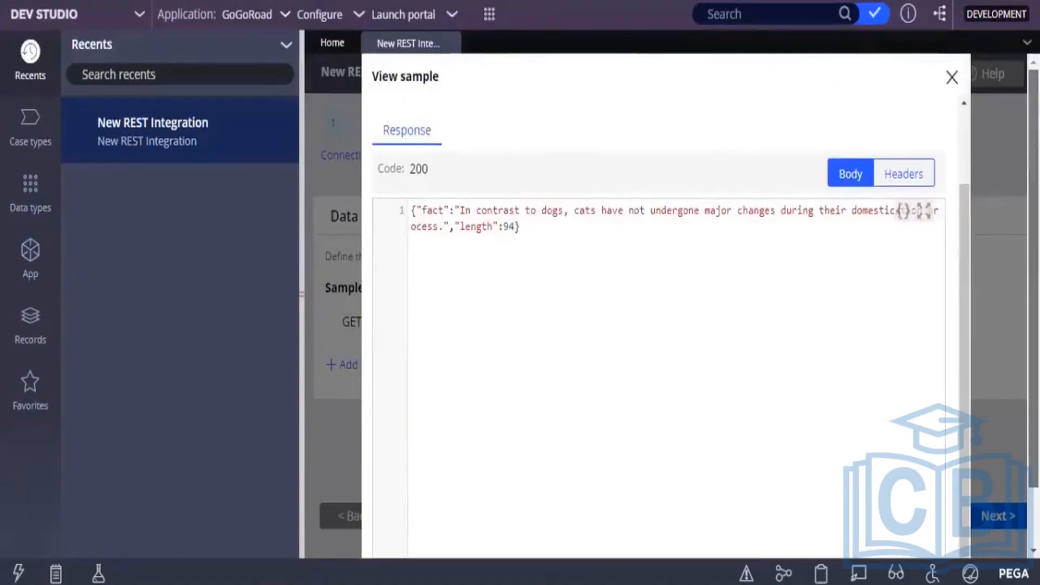
left_click(952, 79)
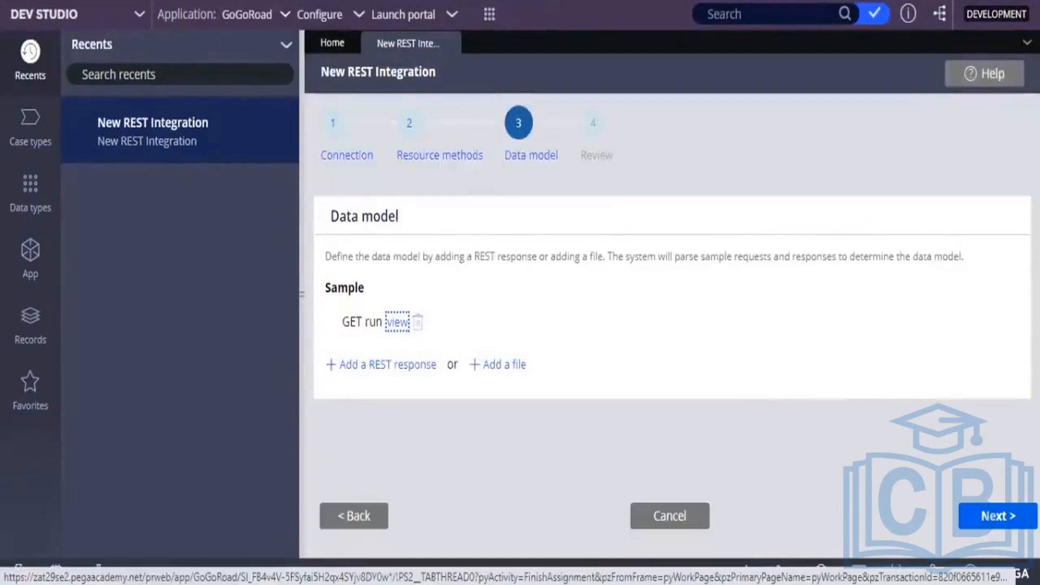
Step: Proceed to the review stage and set the data layer's parent class to GoGo-GoGoRoad-Data
left_click(1005, 513)
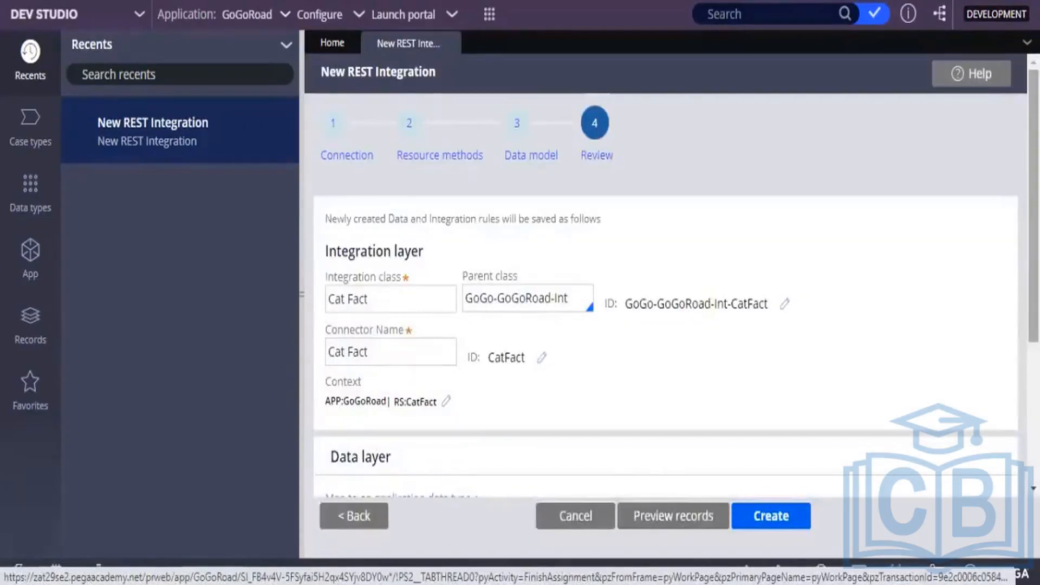
scroll(665, 303, "down", 2)
scroll(665, 304, "down", 2)
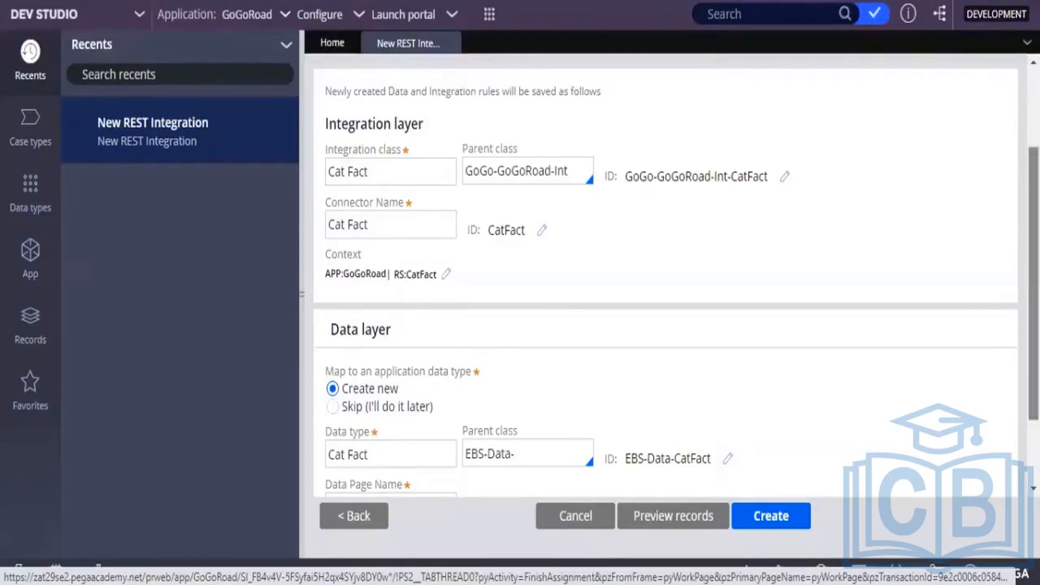
scroll(665, 271, "down", 2)
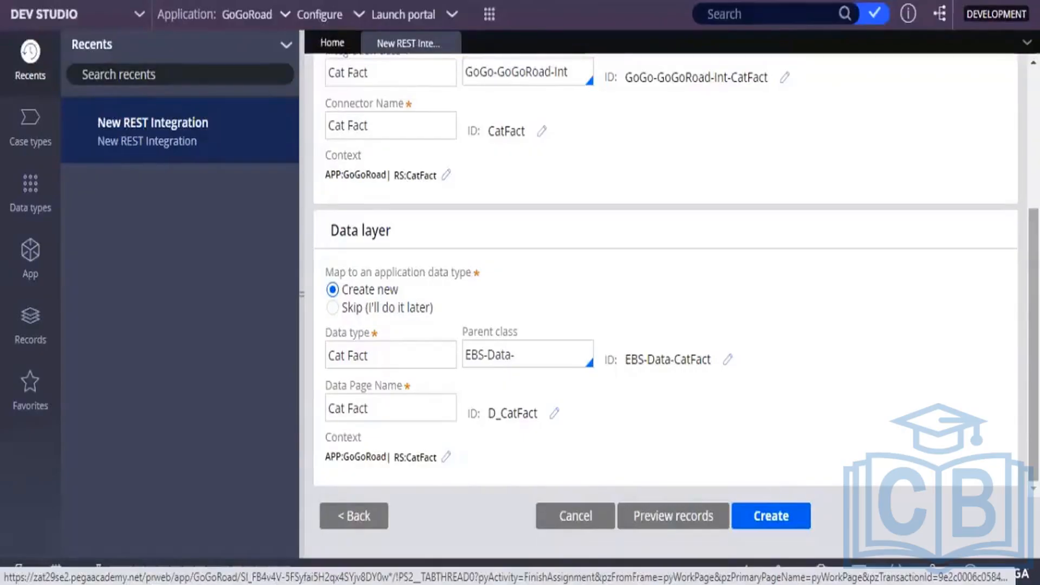
left_click(540, 355)
key("BackSpace")
key("BackSpace")
key("BackSpace")
key("BackSpace")
key("BackSpace")
key("BackSpace")
key("BackSpace")
key("BackSpace")
key("BackSpace")
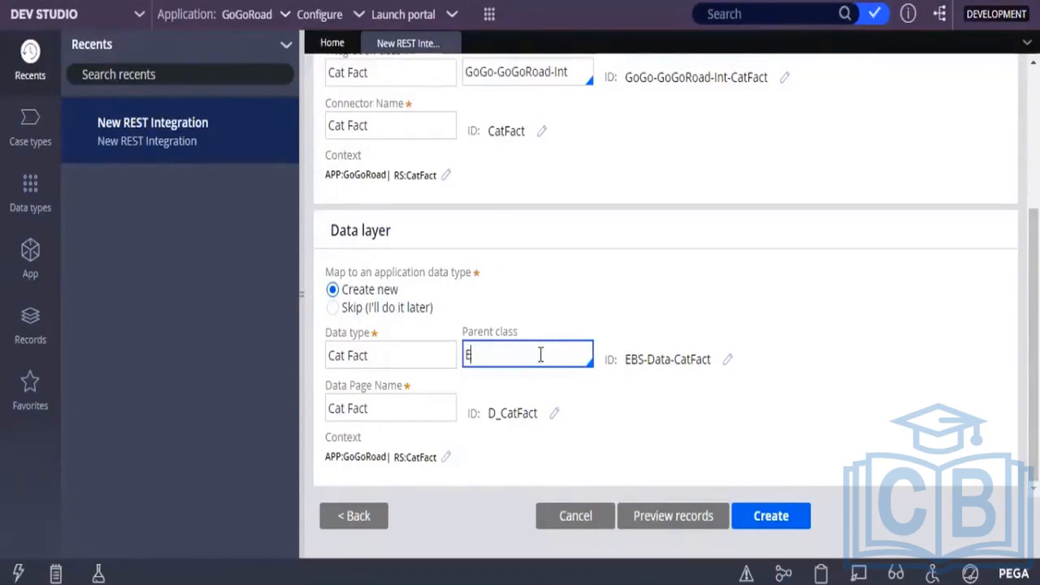
type("GO")
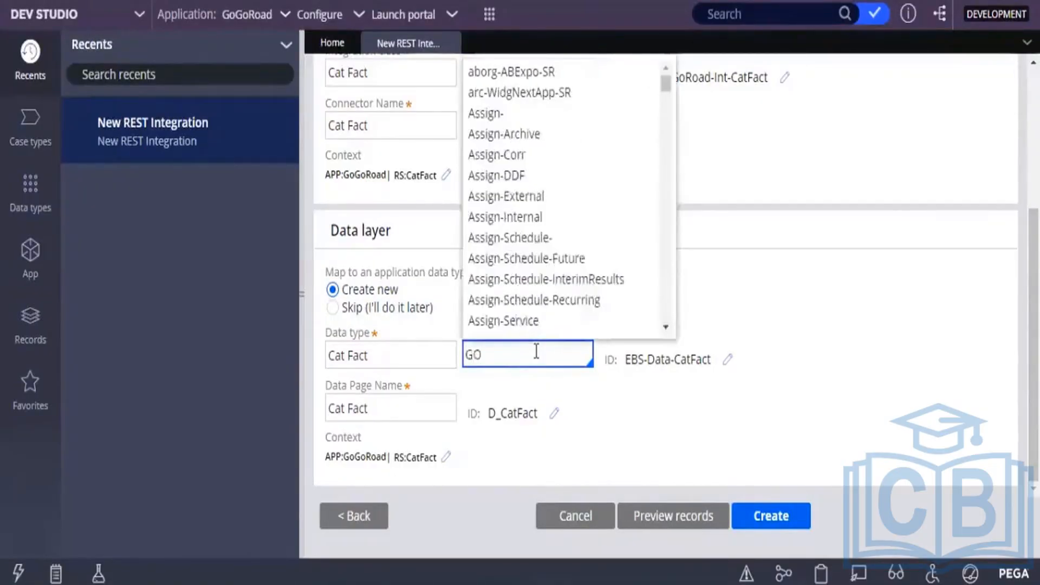
key("BackSpace")
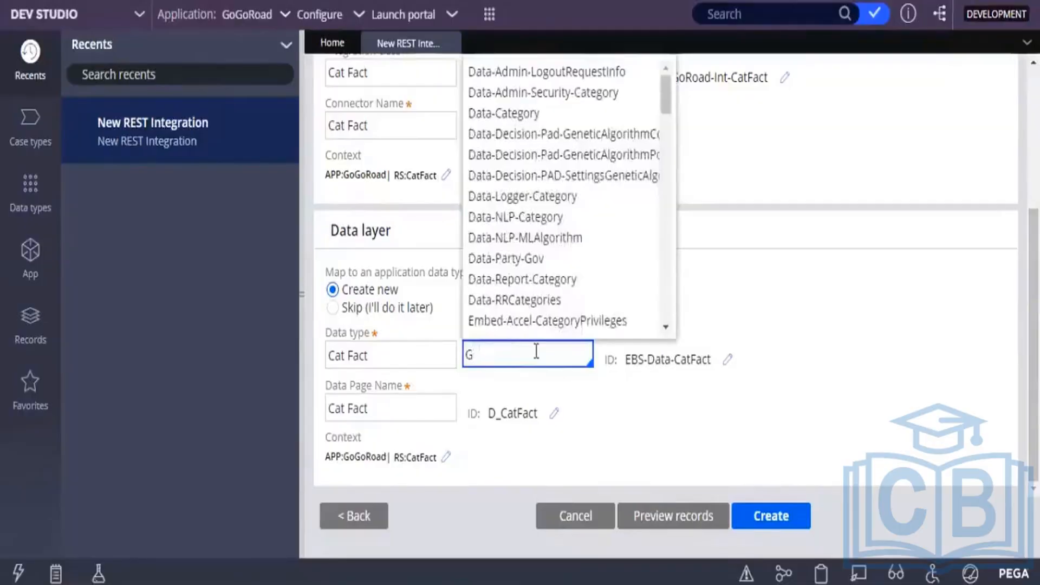
type("oGo")
key("Down")
key("Down")
key("Down")
key("Down")
key("Down")
key("Down")
key("Down")
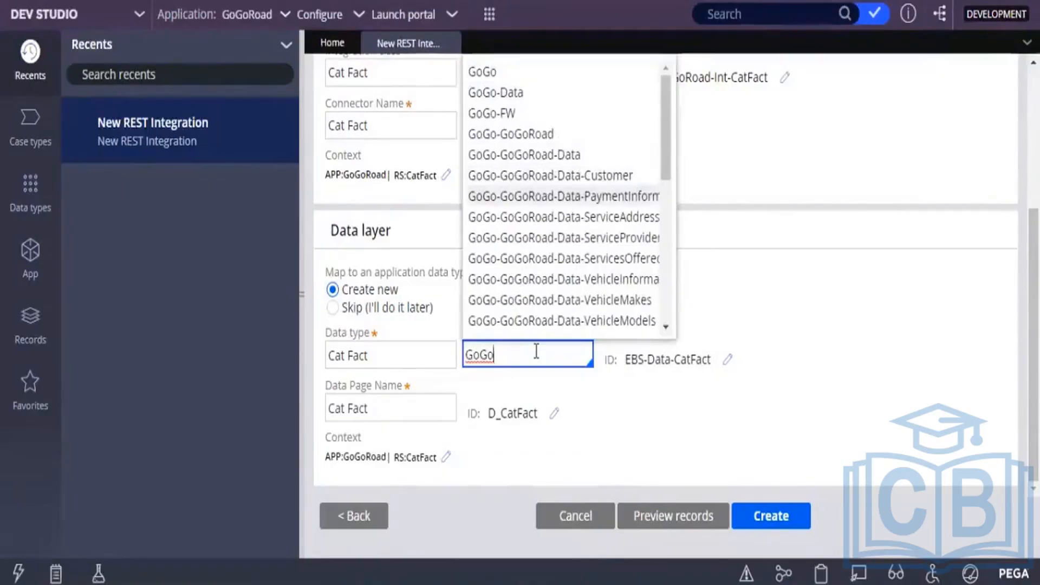
key("Down")
key("Down")
key("Up")
key("Up")
key("Up")
key("Up")
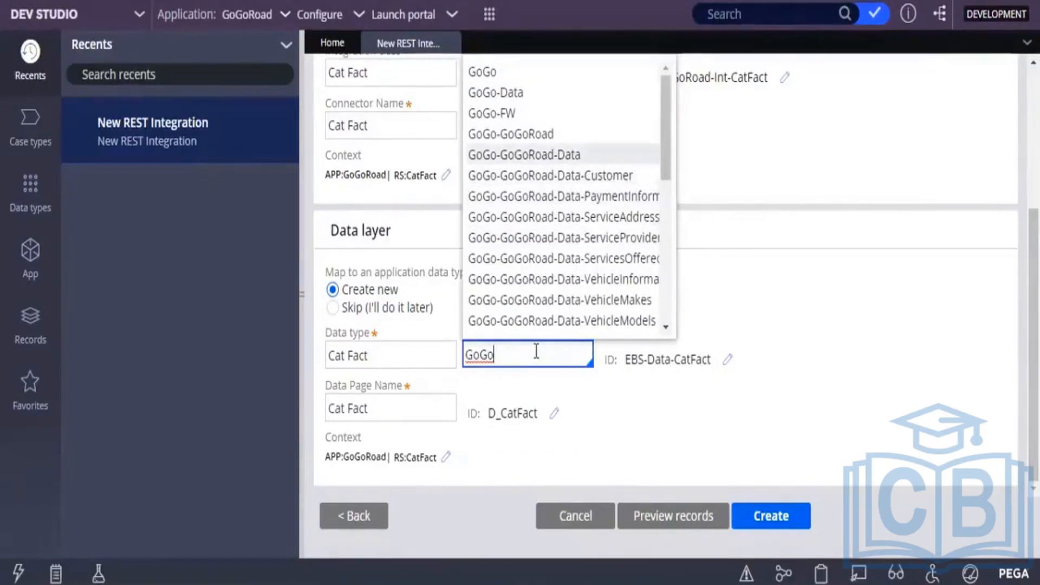
key("Up")
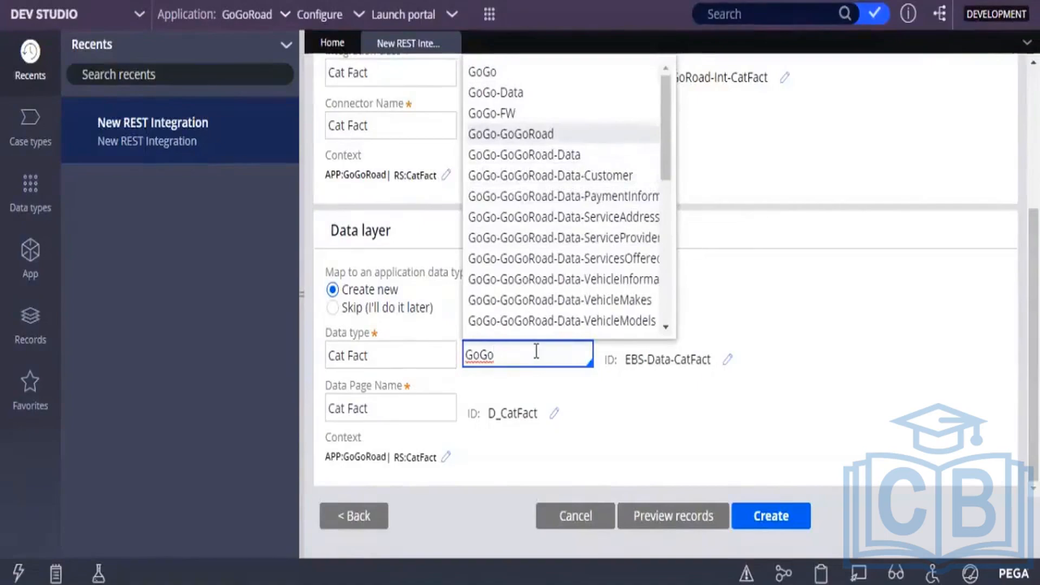
key("Down")
key("Down")
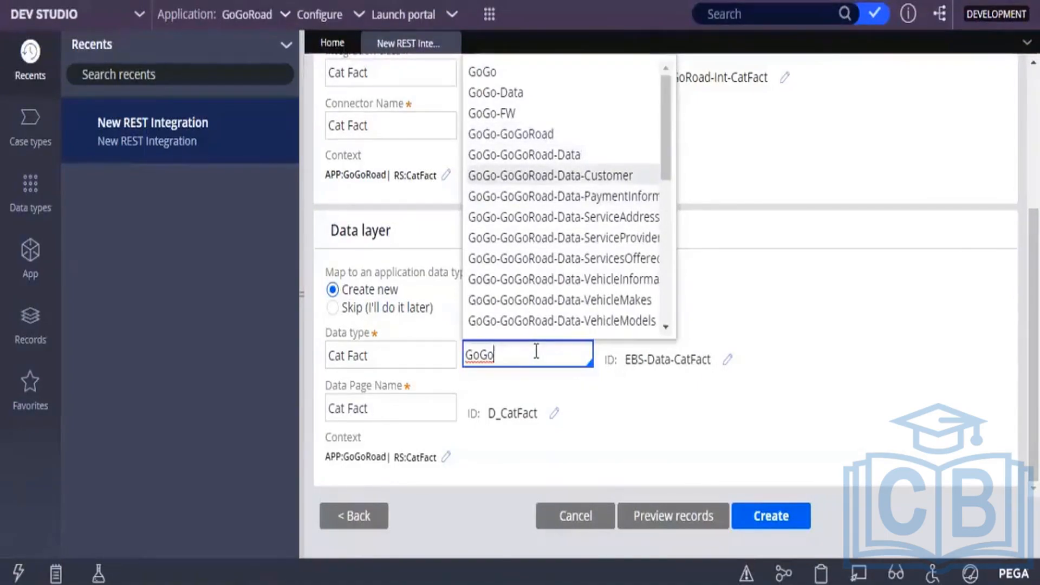
key("Up")
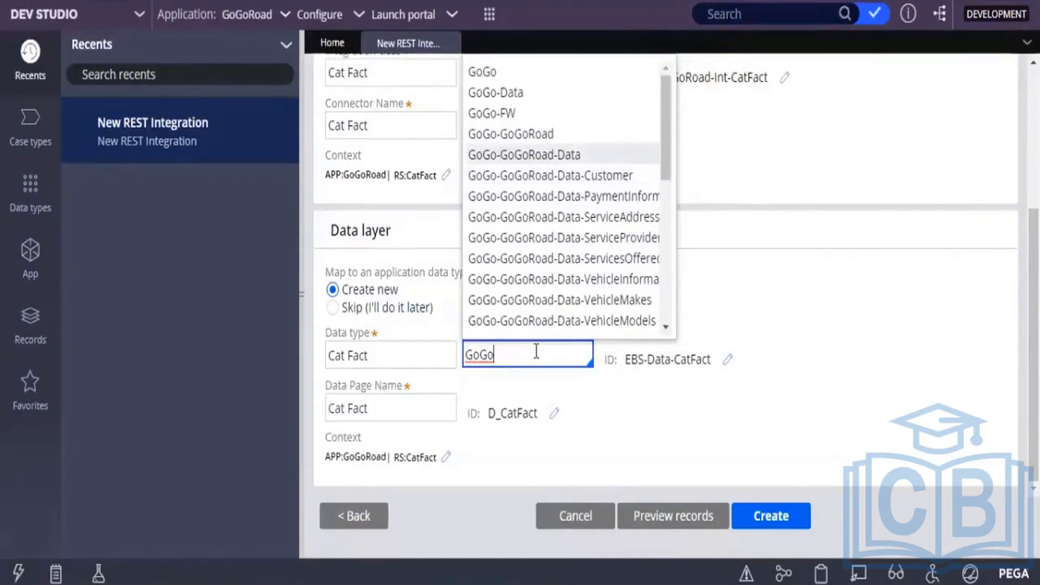
key("Return")
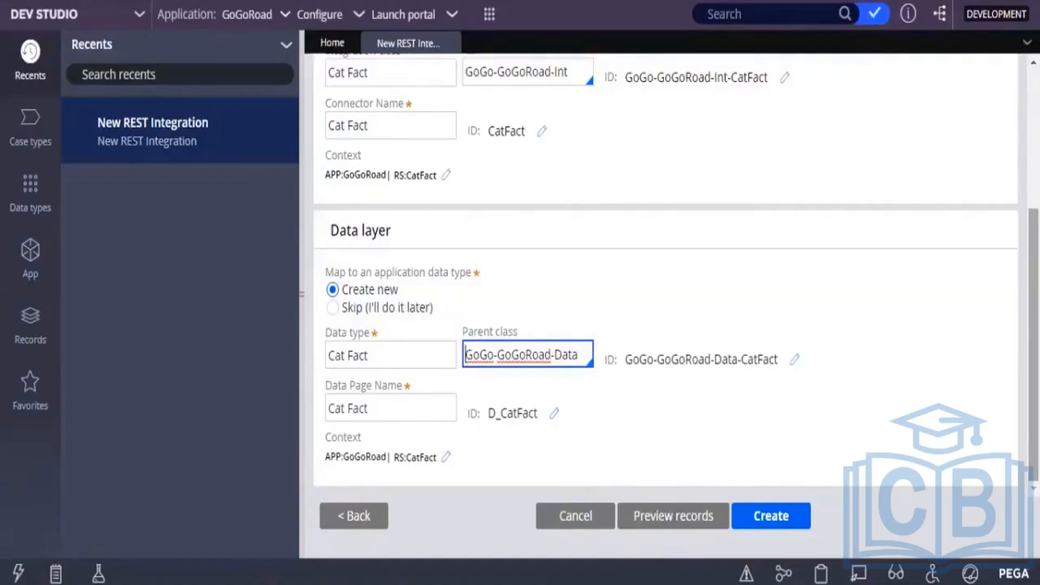
scroll(666, 275, "up", 1)
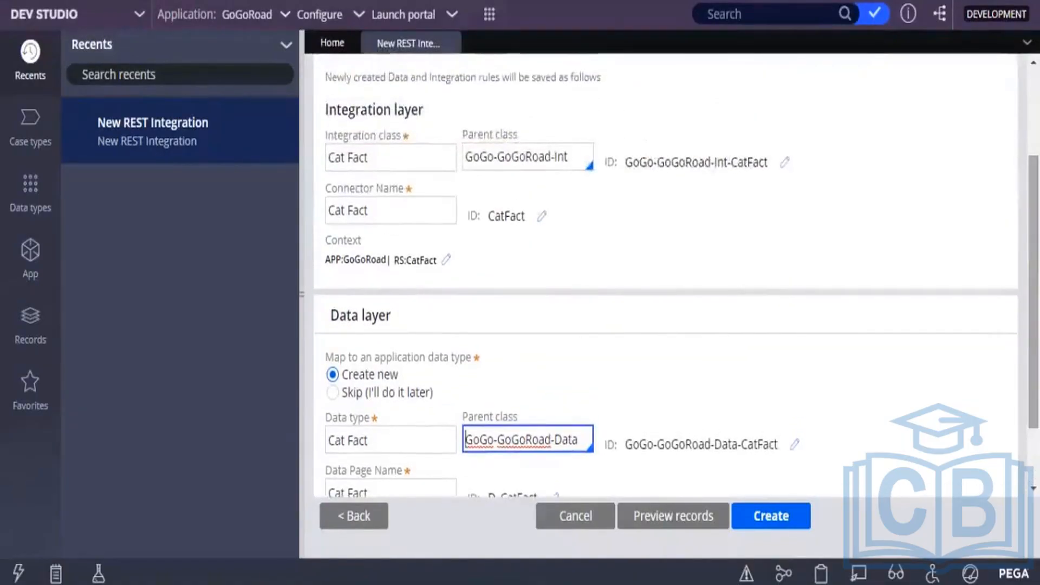
scroll(666, 275, "up", 3)
scroll(666, 275, "down", 5)
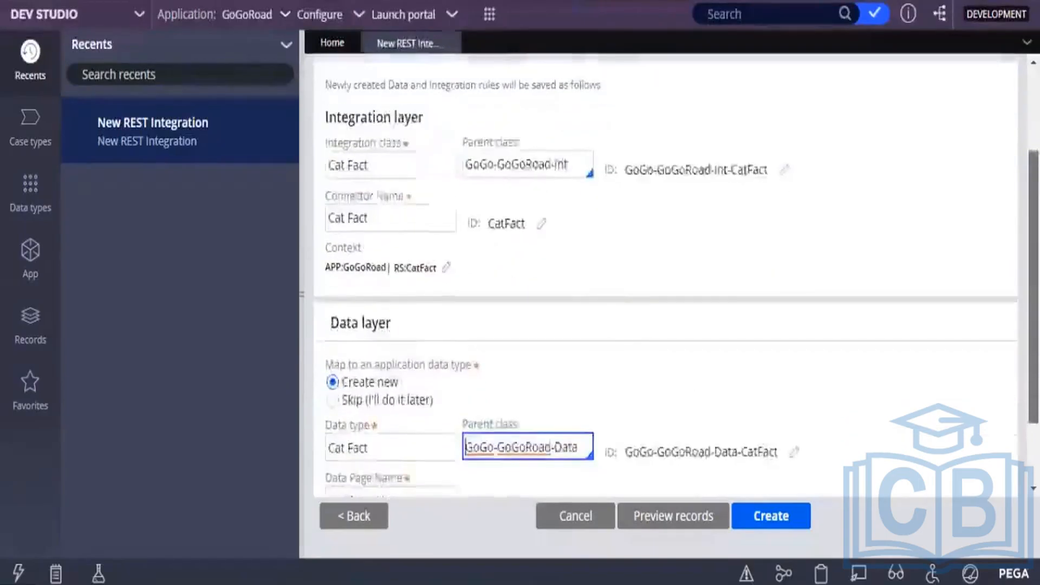
scroll(666, 275, "down", 1)
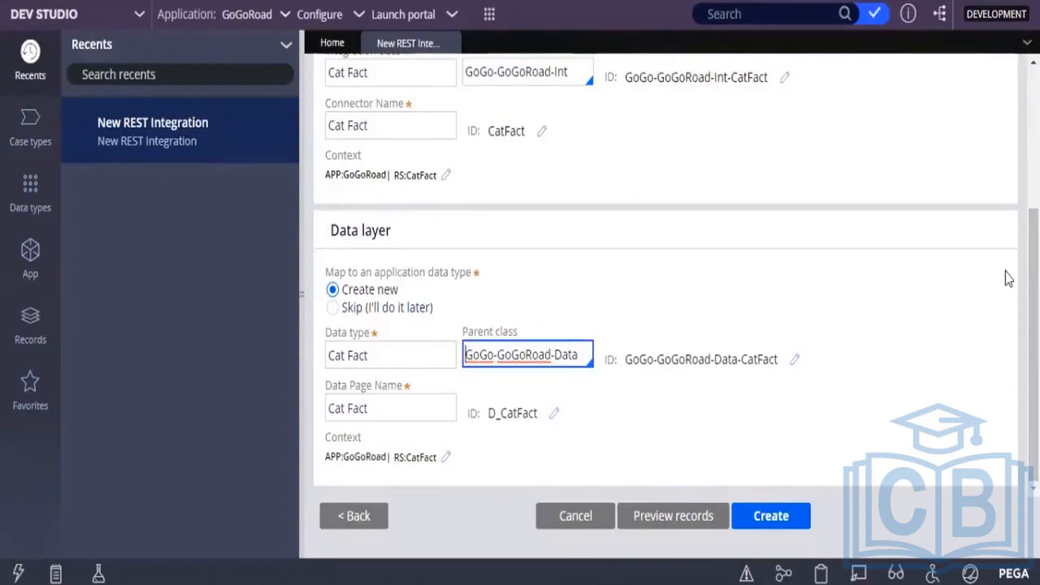
key("XF86MonBrightnessUp")
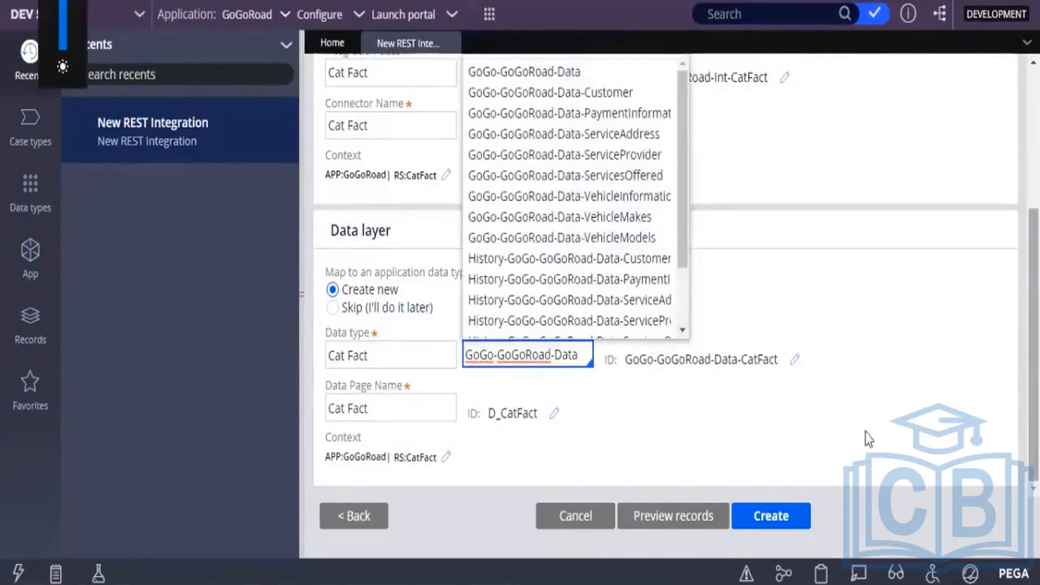
left_click(841, 482)
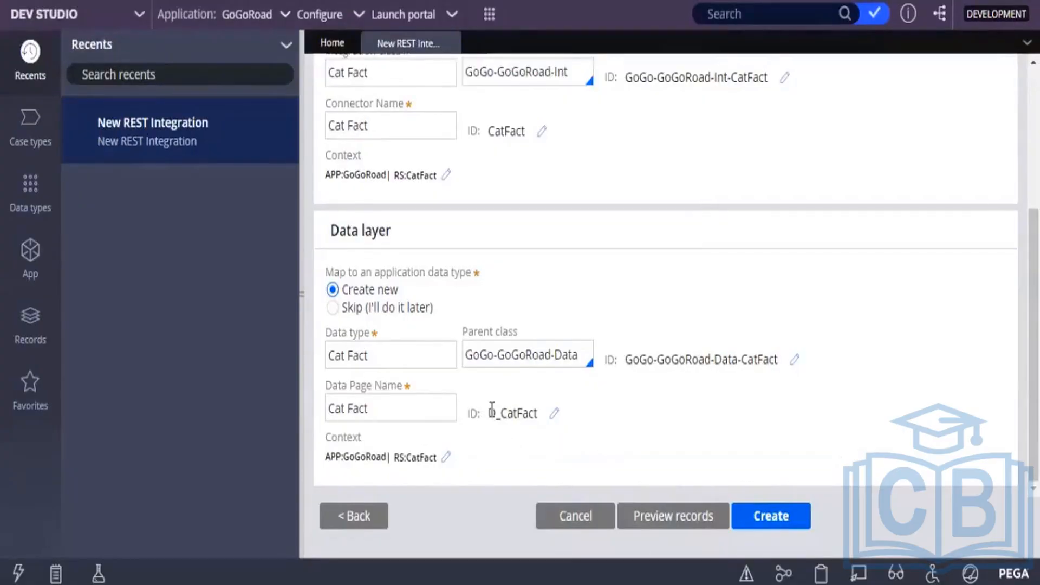
Step: Create the Cat Fact integration and data layer records, review the generation summary, and close the wizard
left_click_drag(491, 410, 474, 447)
left_click(480, 440)
left_click(752, 521)
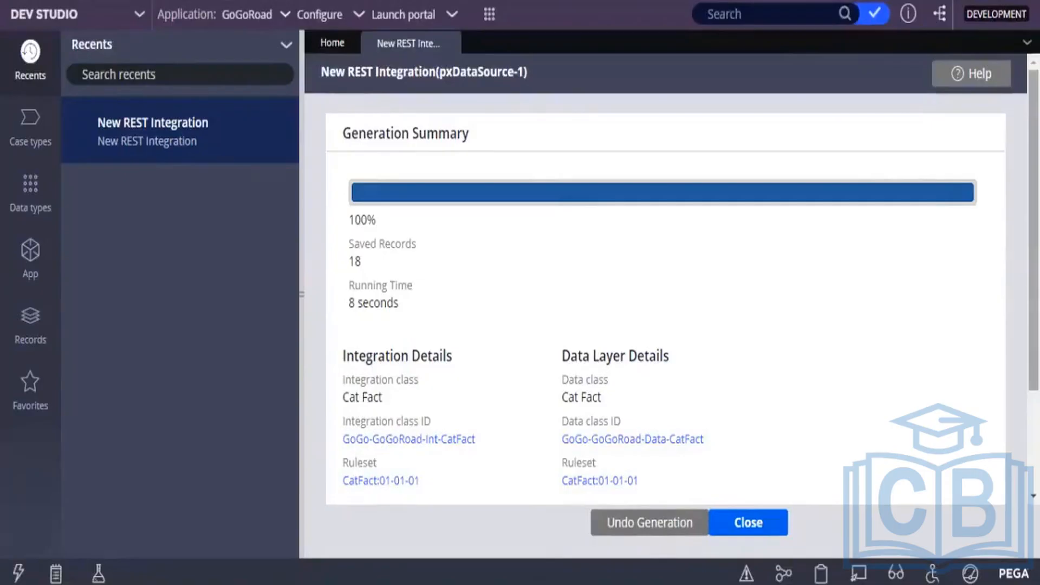
scroll(665, 303, "down", 1)
scroll(665, 271, "down", 1)
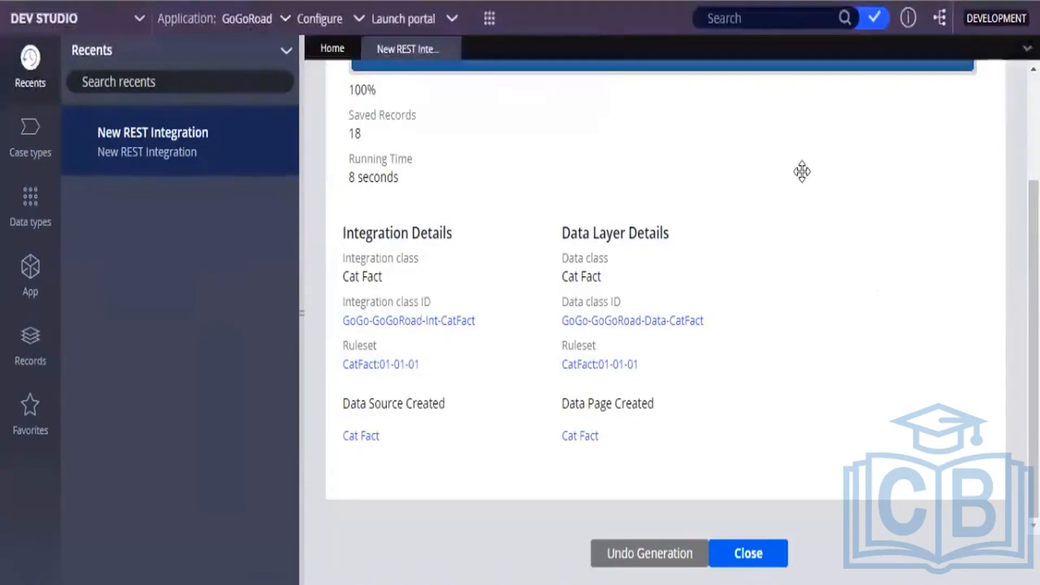
left_click(749, 558)
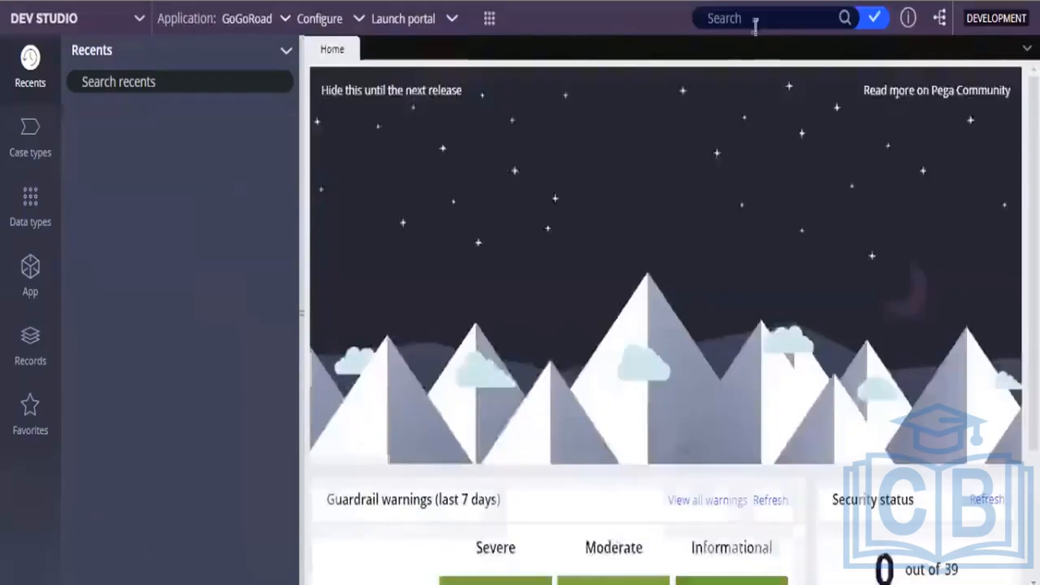
Step: Search the rules for D_CatFact and open the matching data page
left_click(751, 21)
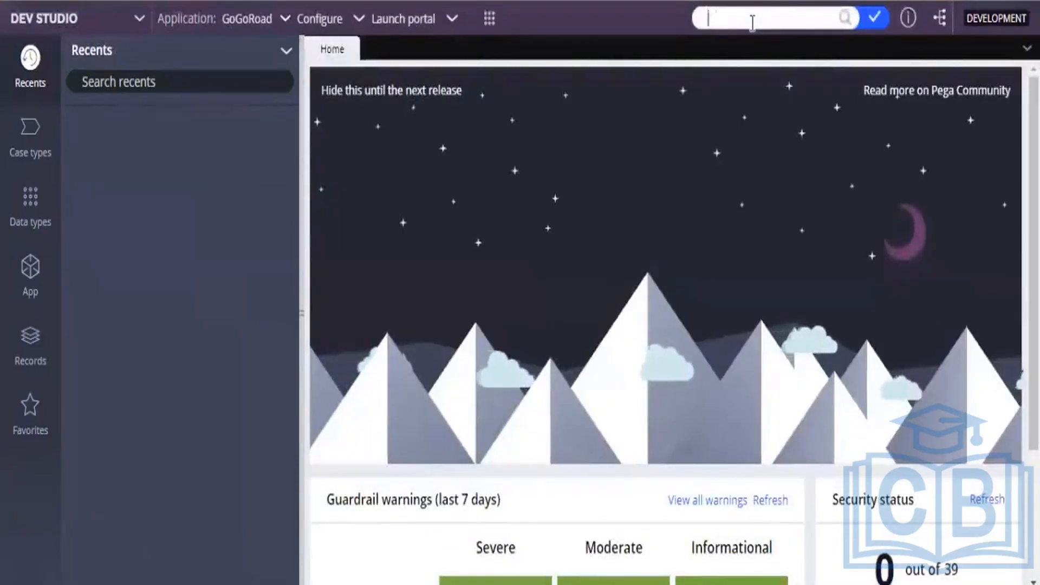
type("D")
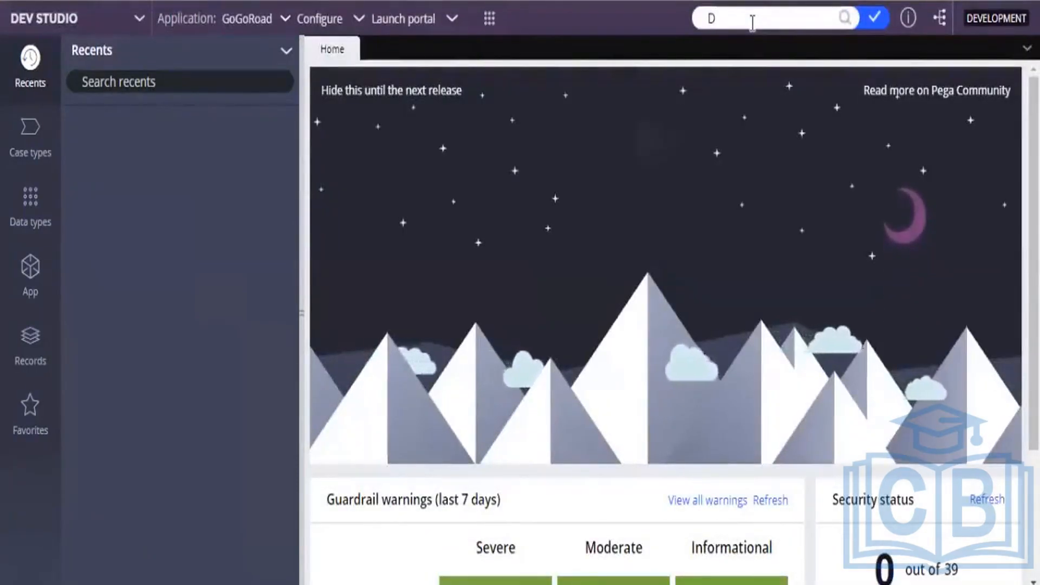
type("_")
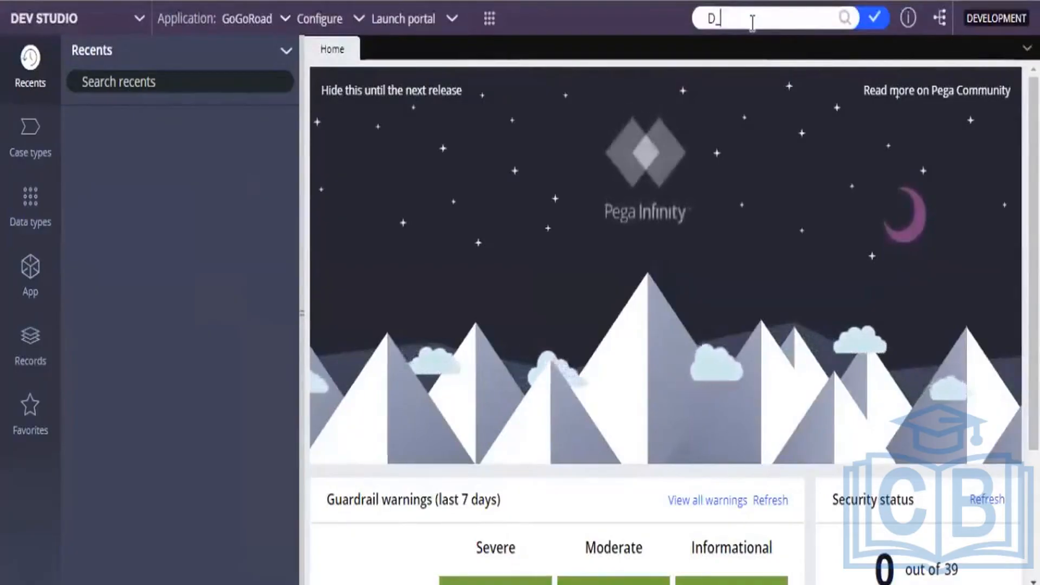
type("CatFactFam")
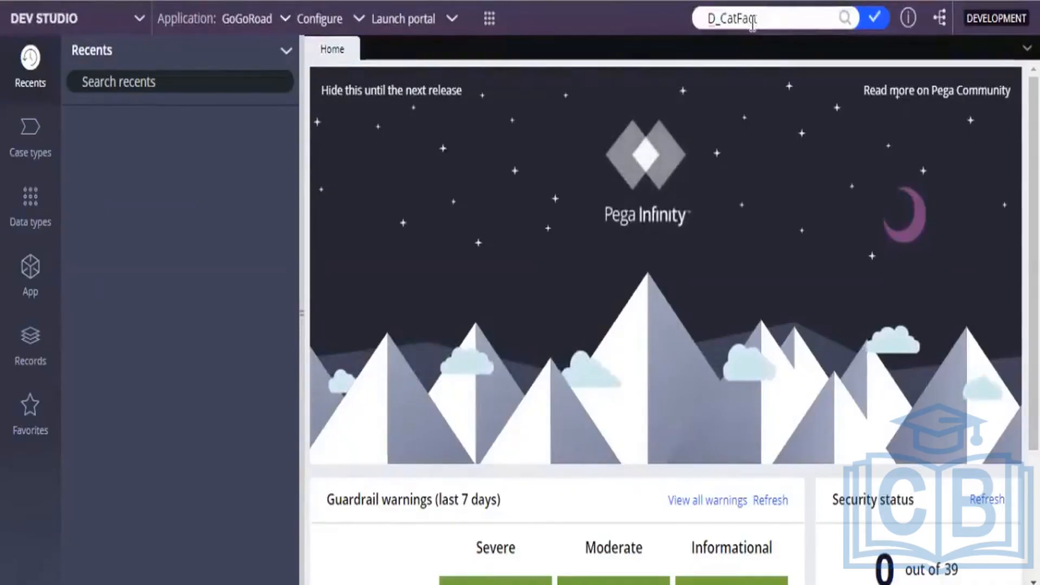
left_click(871, 20)
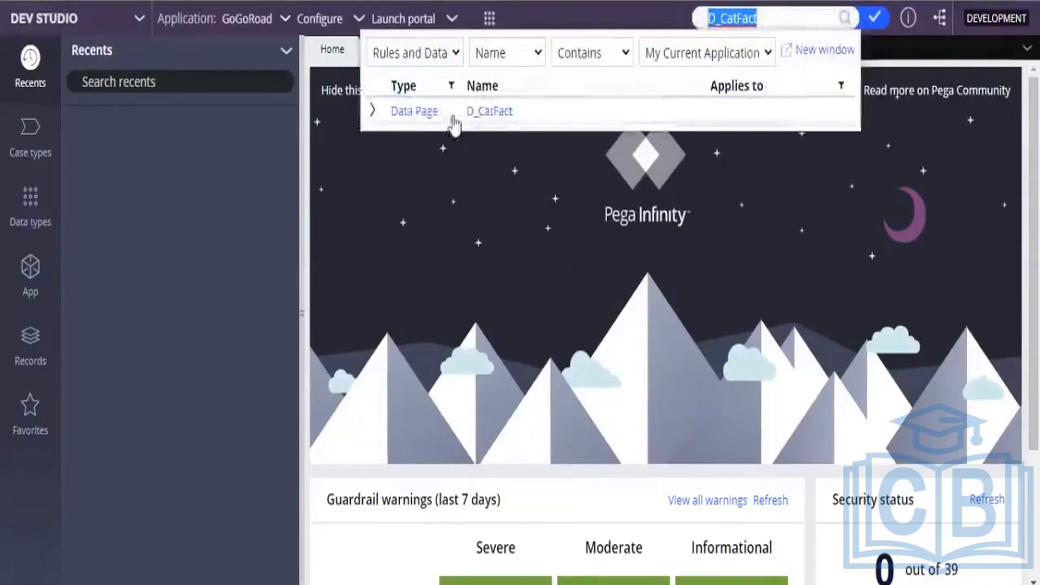
left_click(481, 115)
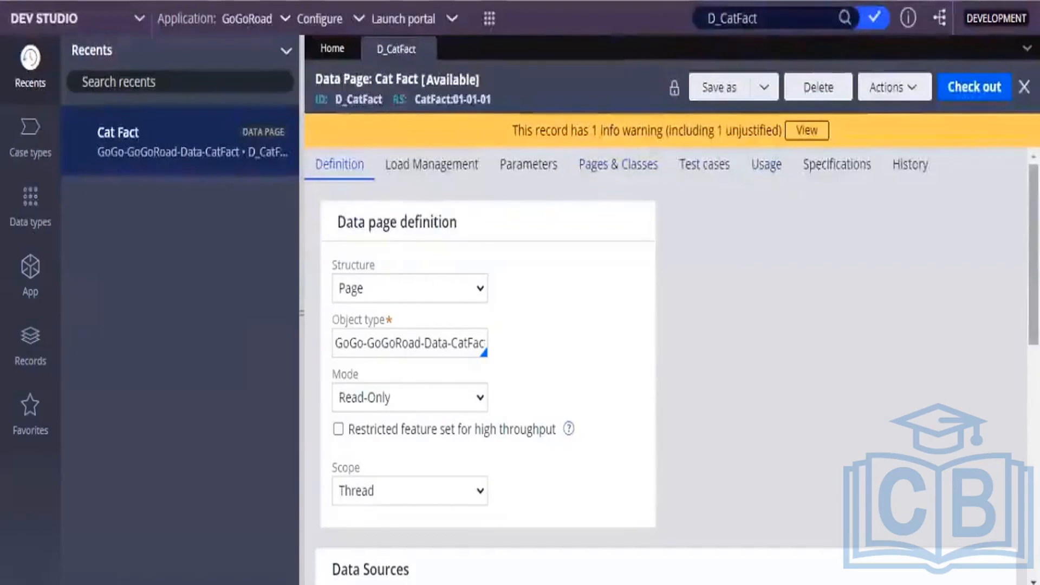
Step: Examine the data page's data source settings and open the CatFact REST connector referenced there
scroll(671, 347, "down", 5)
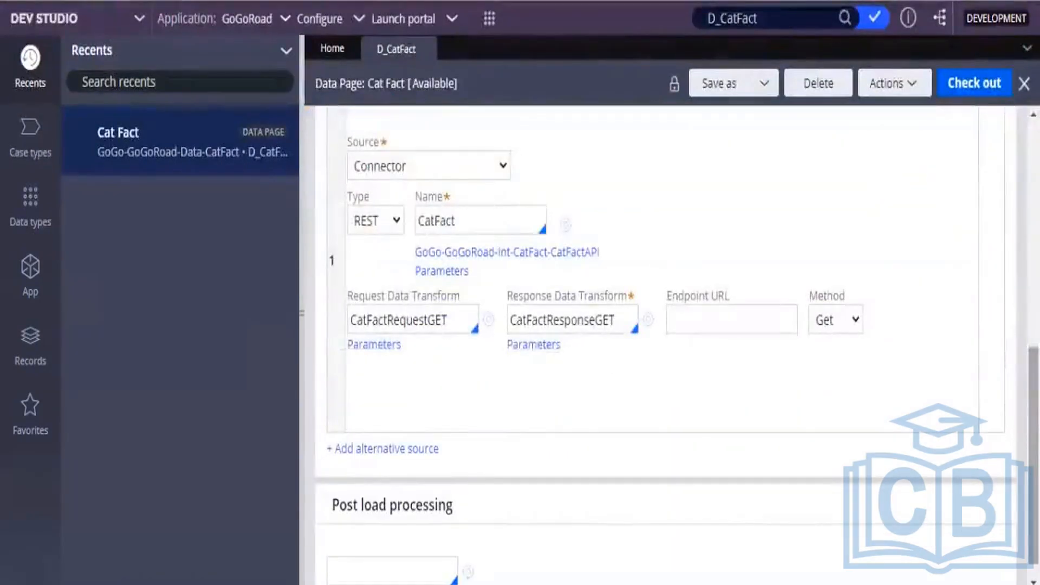
scroll(671, 346, "up", 1)
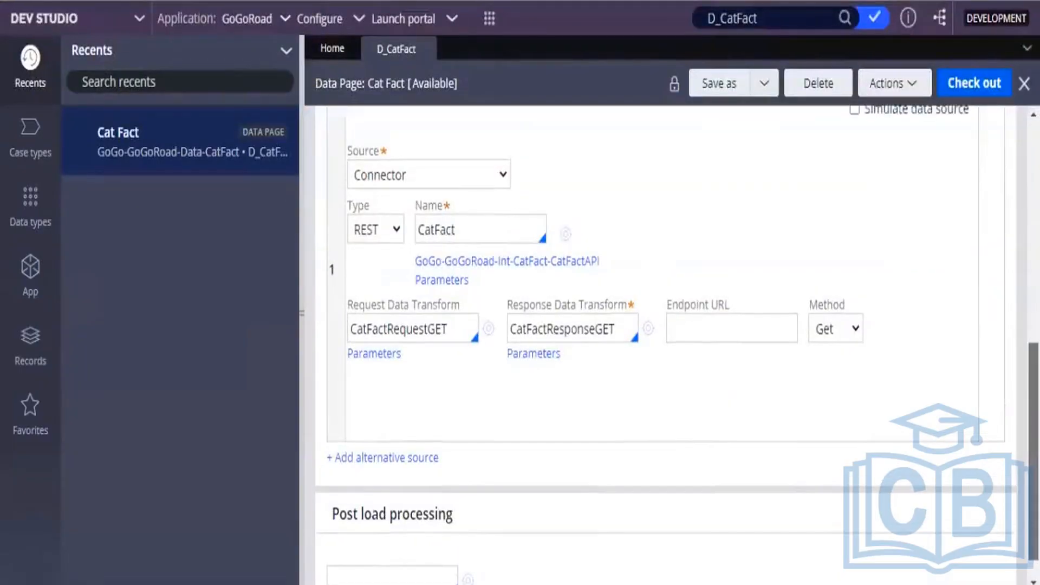
scroll(854, 425, "up", 2)
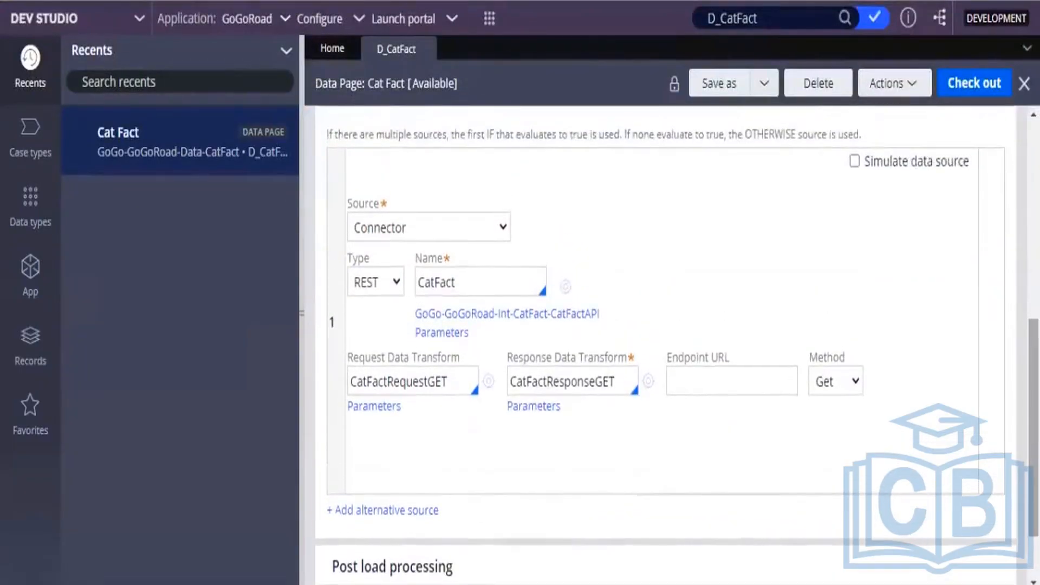
left_click(490, 222)
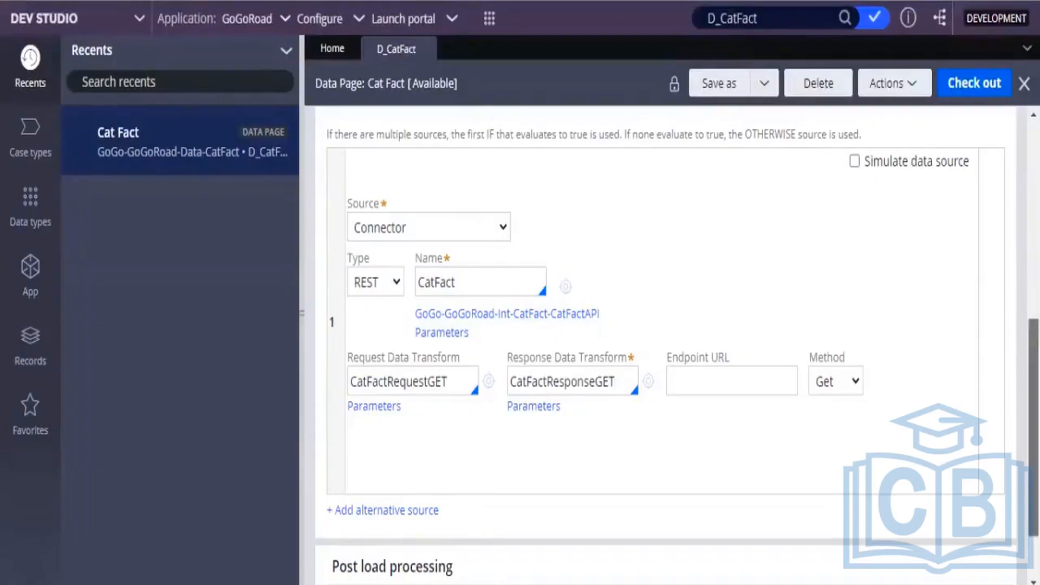
scroll(713, 179, "down", 1)
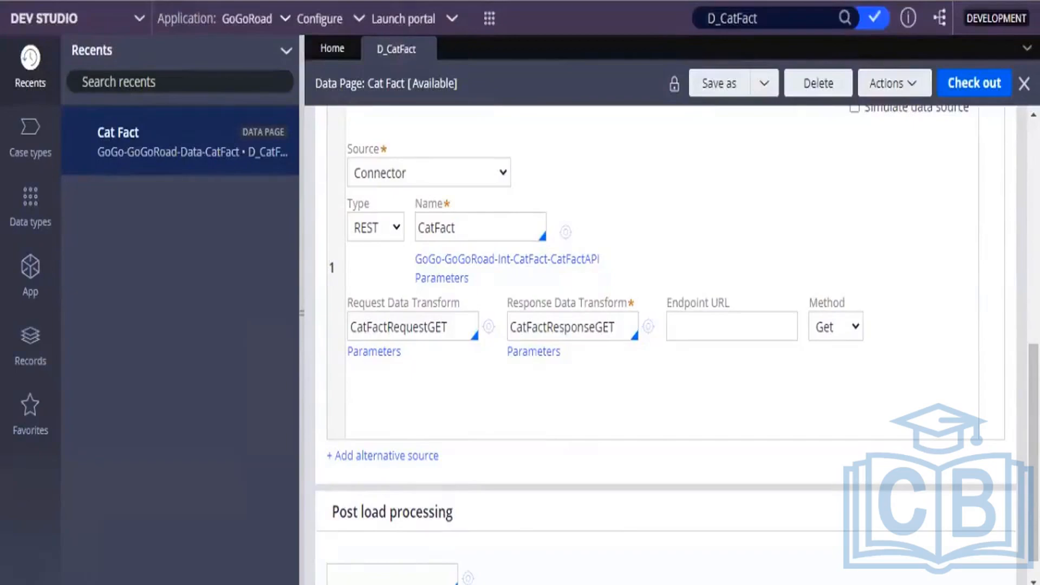
double_click(566, 232)
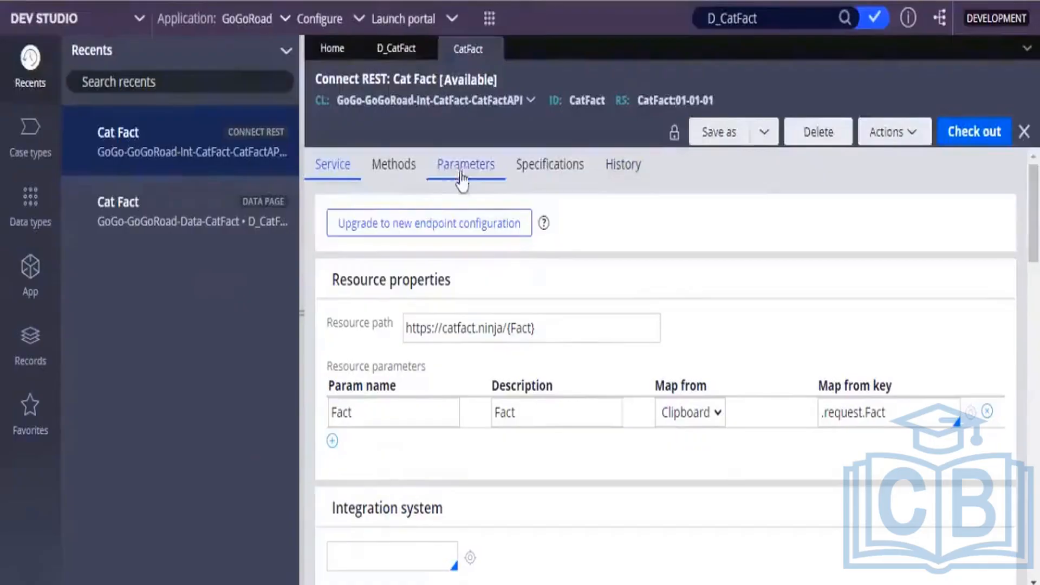
Step: Review the connector's resource, authentication and security settings, and return to the D_CatFact data page
scroll(666, 352, "down", 7)
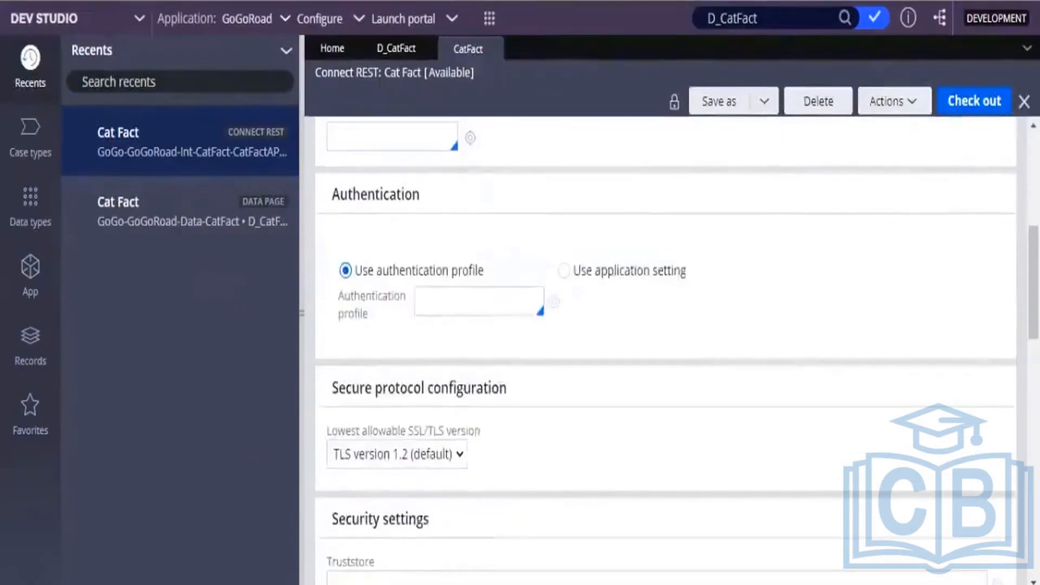
scroll(667, 352, "up", 7)
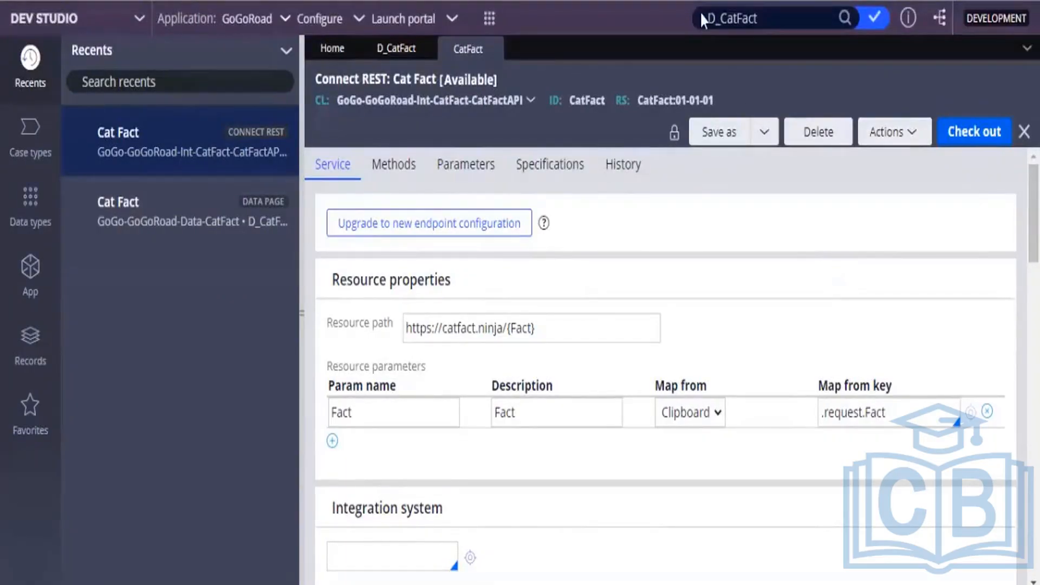
left_click(397, 50)
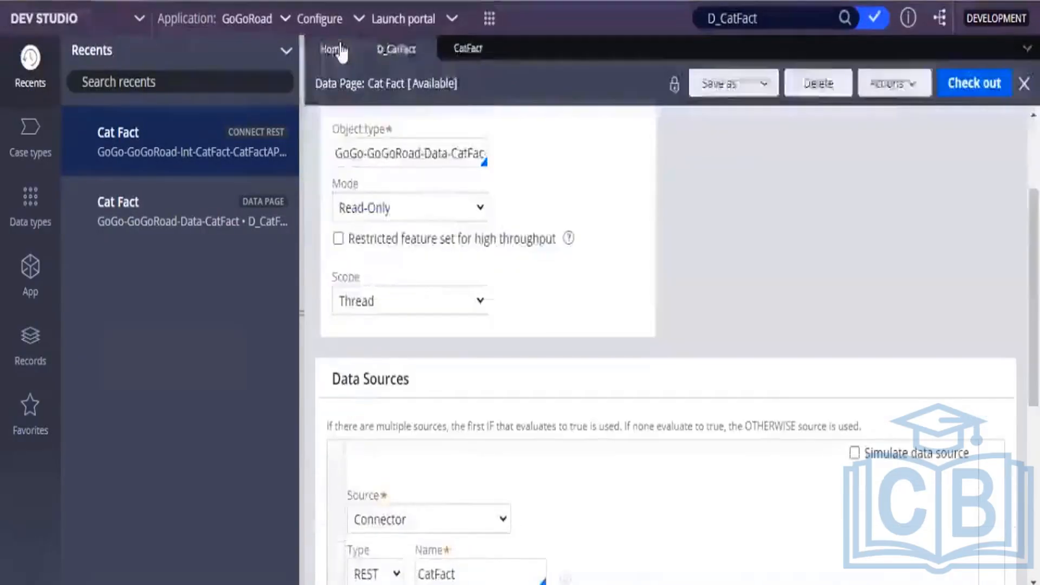
left_click(340, 51)
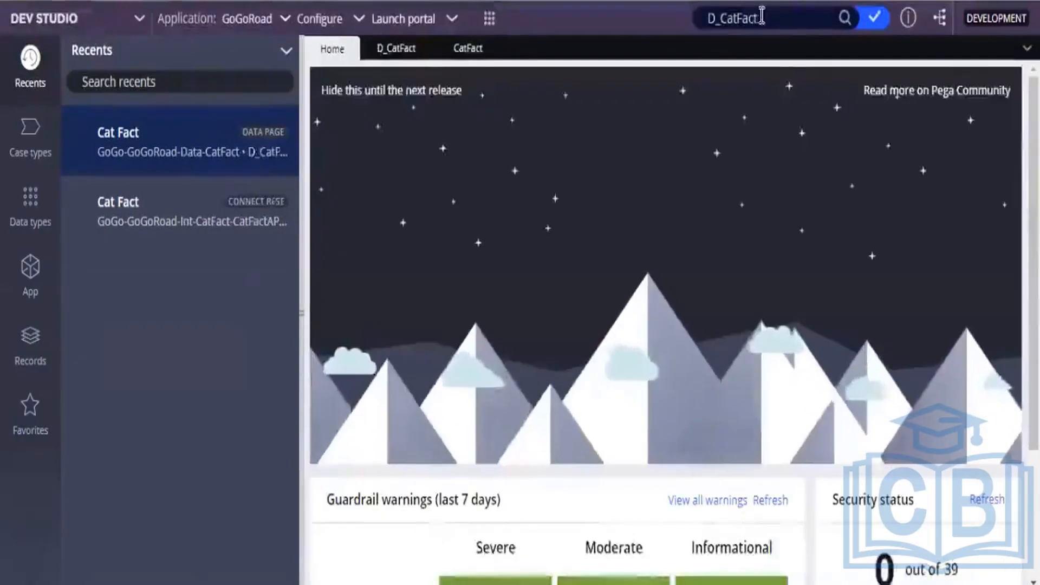
left_click(470, 50)
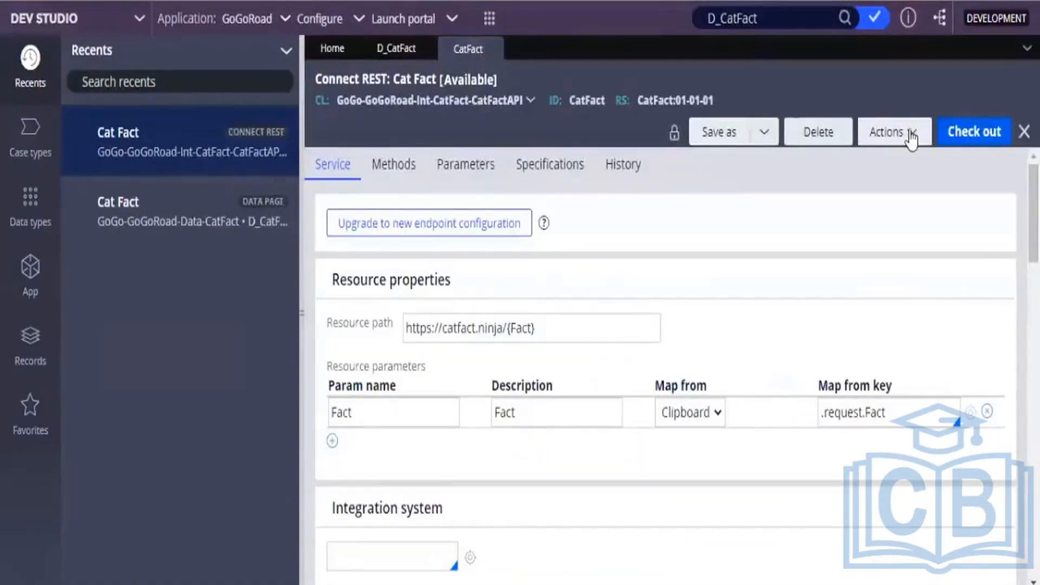
left_click(332, 48)
left_click(401, 51)
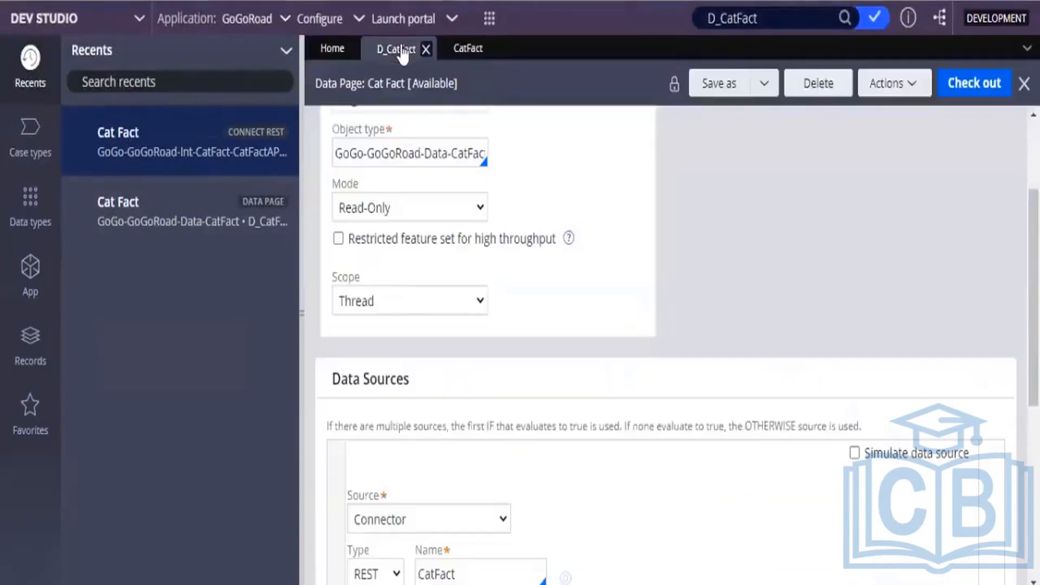
Step: Run the D_CatFact data page with the Fact parameter left blank, examine the results, and return to the data page record
left_click(894, 83)
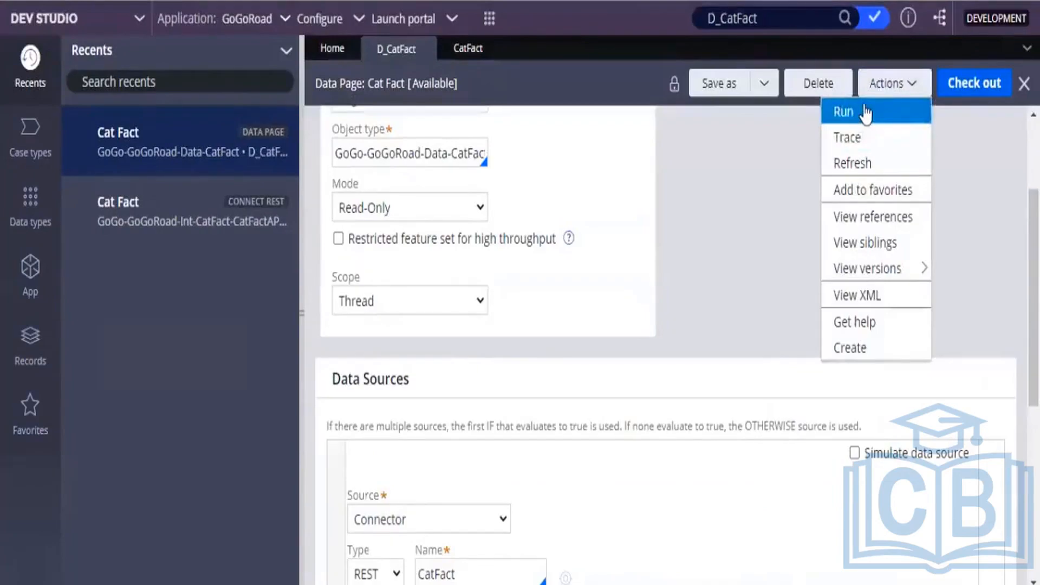
left_click(865, 113)
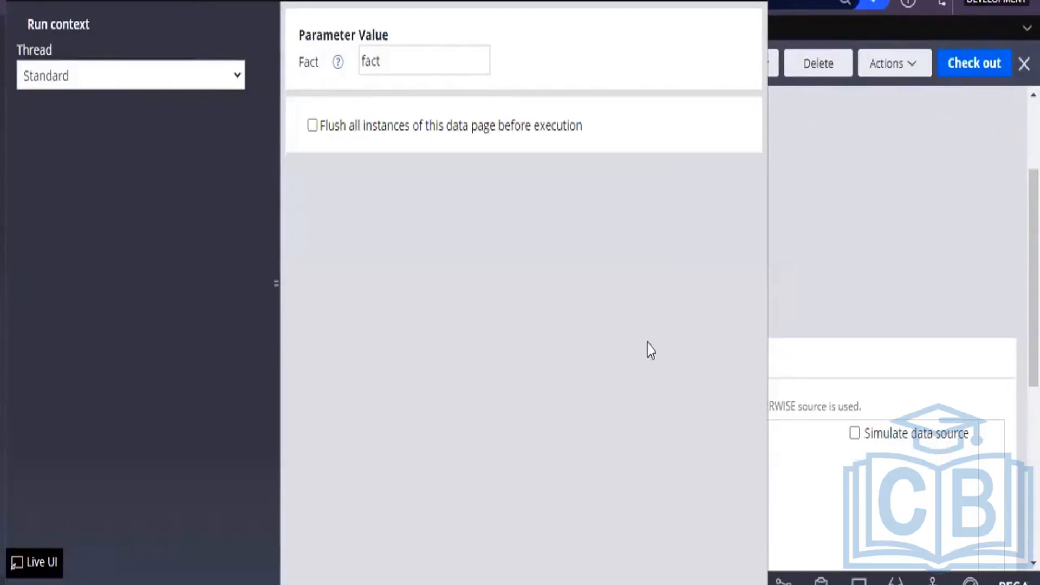
left_click(388, 63)
key("BackSpace")
key("BackSpace")
key("BackSpace")
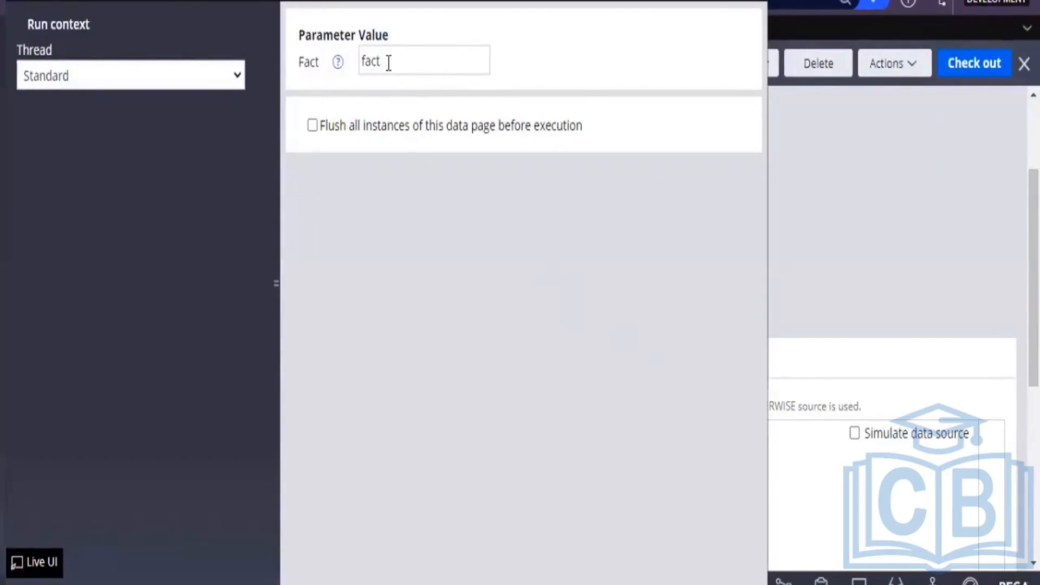
key("BackSpace")
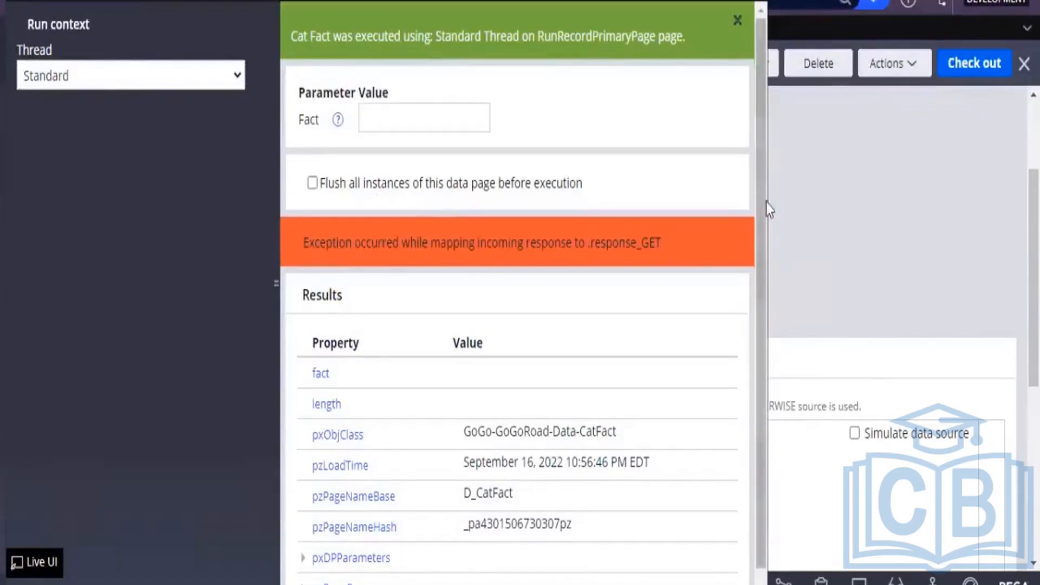
left_click_drag(762, 199, 765, 255)
scroll(765, 254, "up", 1)
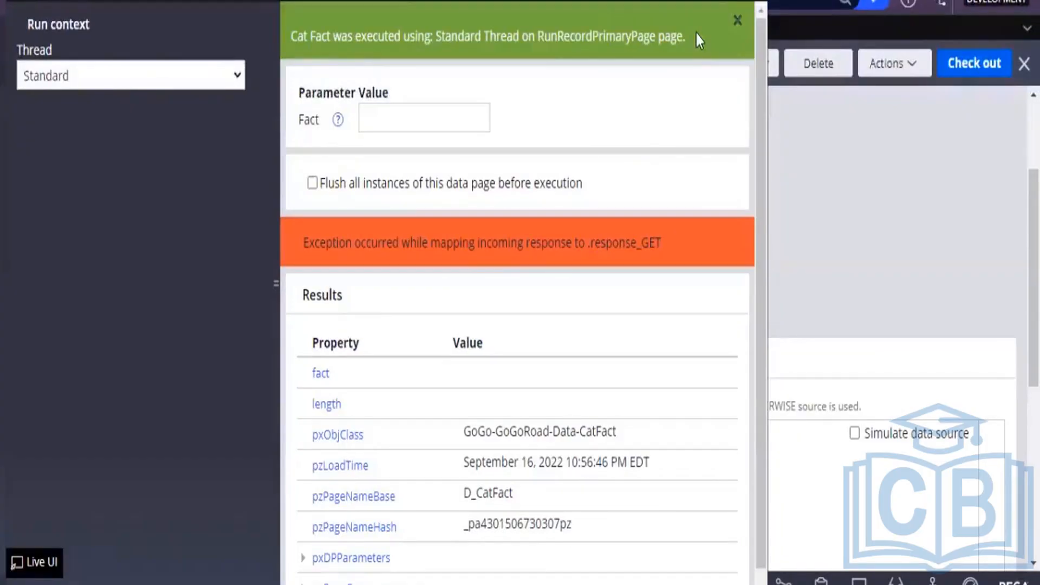
left_click(915, 164)
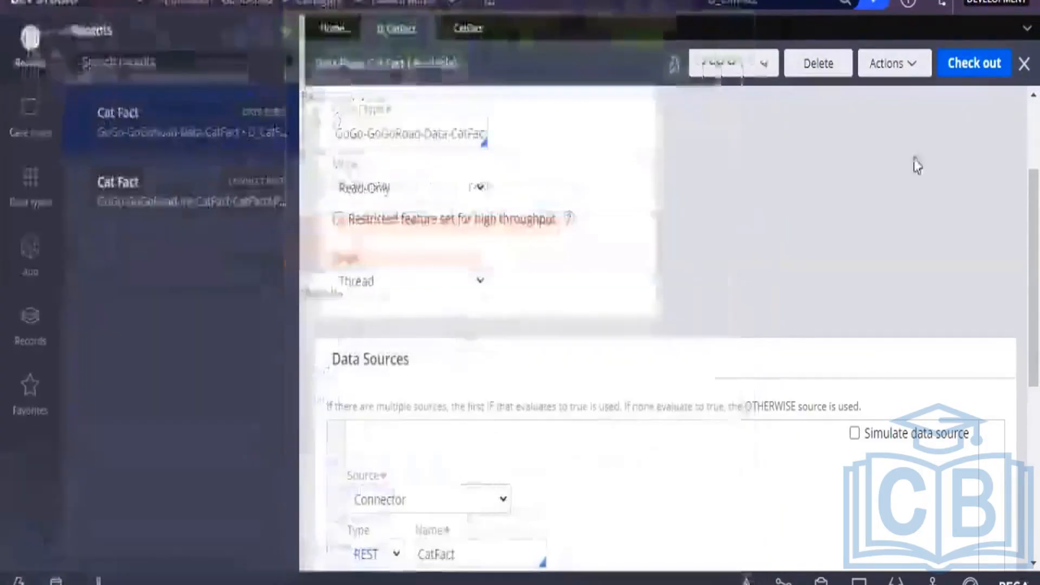
Step: Start another run of the data page with the Fact parameter as fact, and enable flushing all its instances before execution
left_click(909, 66)
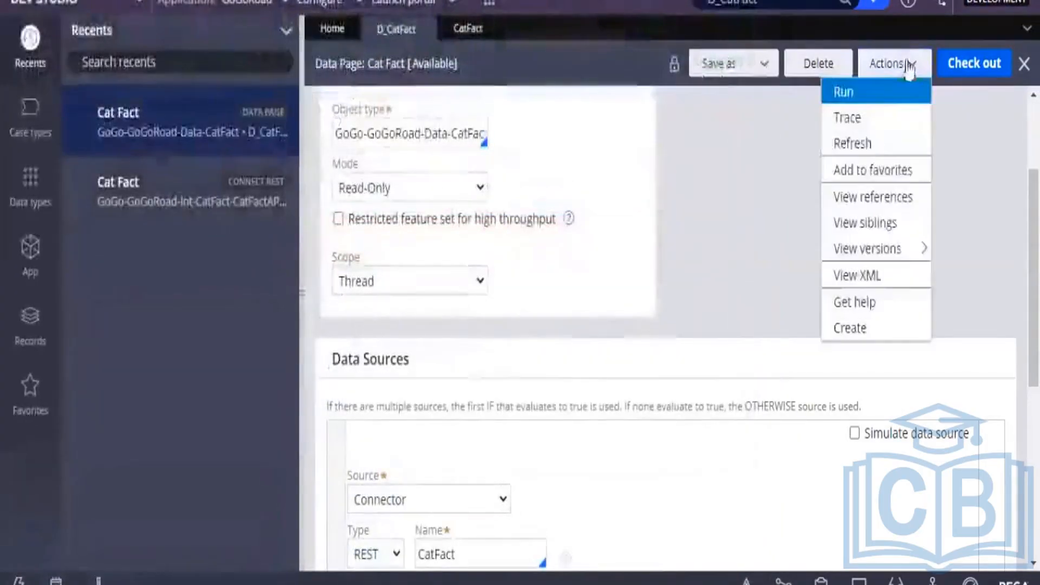
left_click(872, 93)
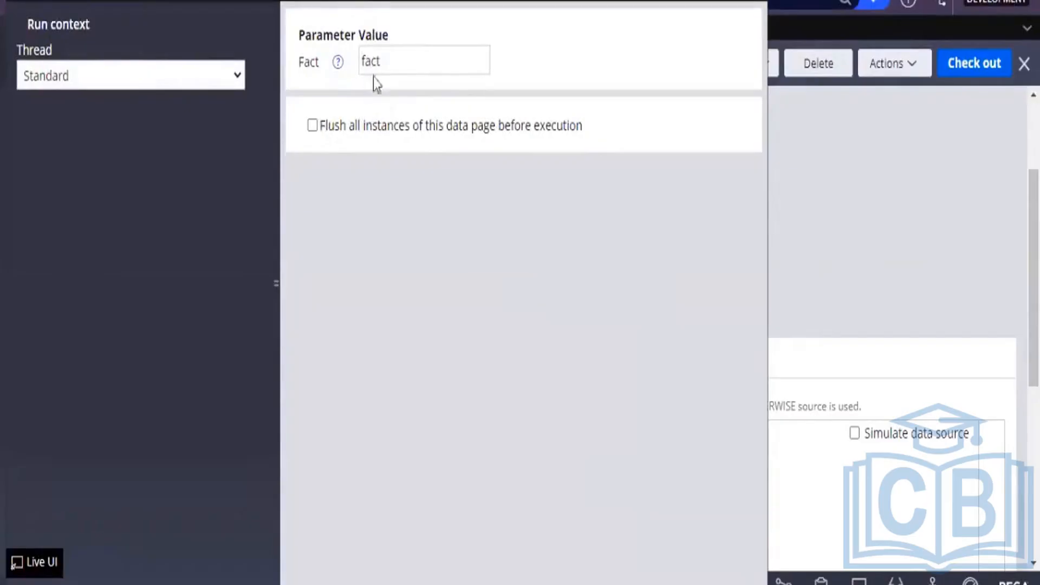
left_click(313, 127)
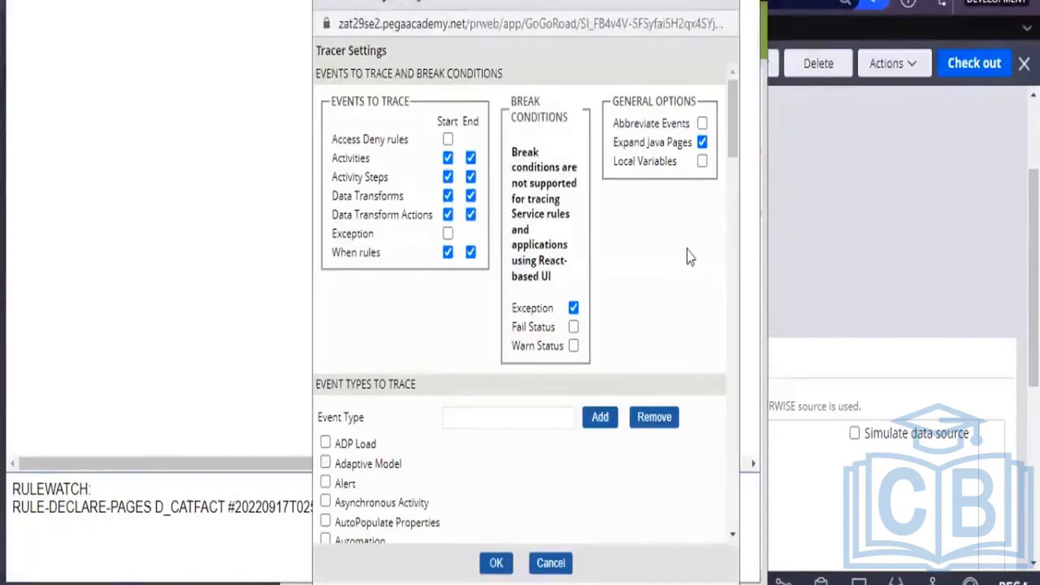
Step: In the tracer settings, enable the Services event type and disable Queue Processing
left_click(733, 379)
left_click(733, 373)
left_click(734, 371)
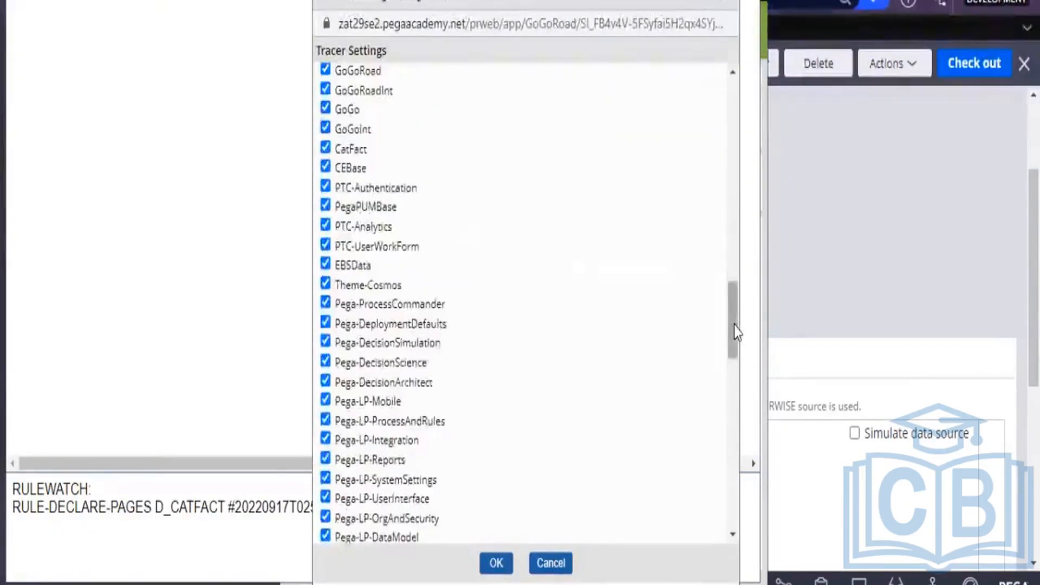
mouse_move(735, 372)
left_mouse_down()
mouse_move(738, 418)
mouse_move(742, 297)
mouse_move(729, 296)
mouse_move(742, 245)
left_mouse_up()
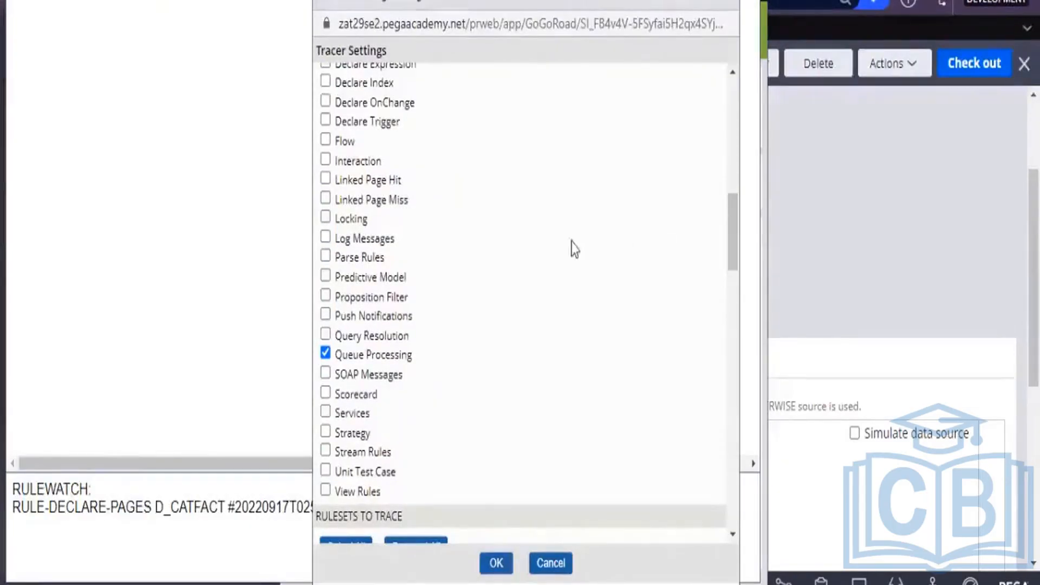
left_click(326, 414)
left_click(325, 353)
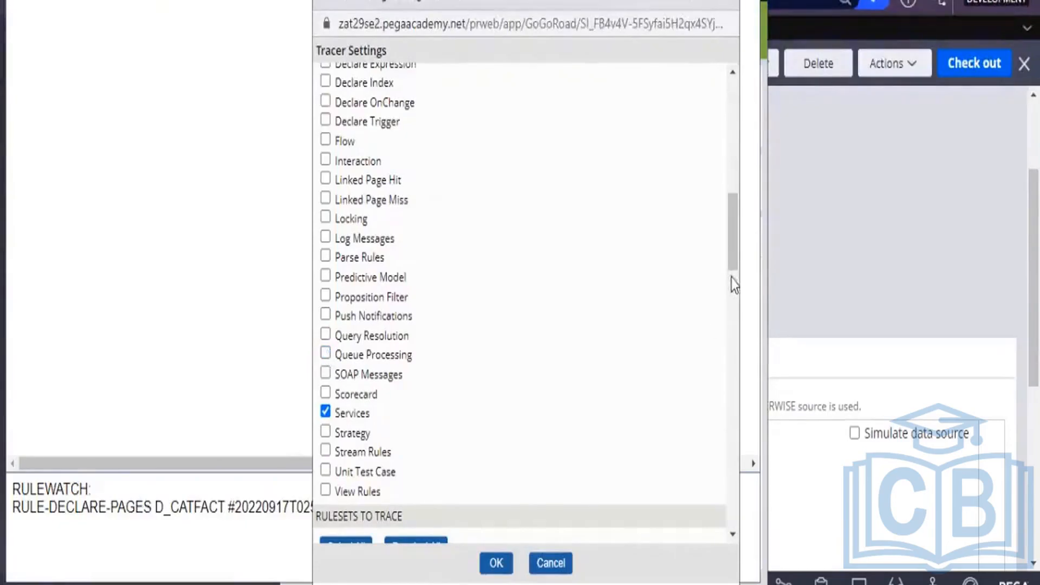
Step: Review the events, event types, break conditions and rulesets selected in the tracer settings
left_click_drag(734, 263, 734, 146)
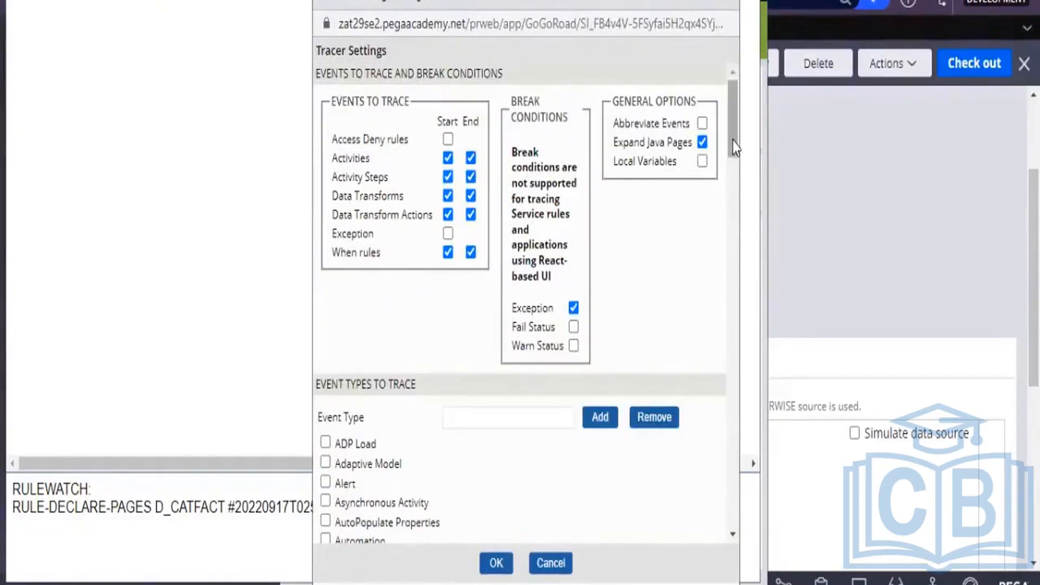
mouse_move(734, 145)
left_mouse_down()
mouse_move(734, 217)
mouse_move(742, 100)
left_mouse_up()
left_click_drag(734, 116, 744, 190)
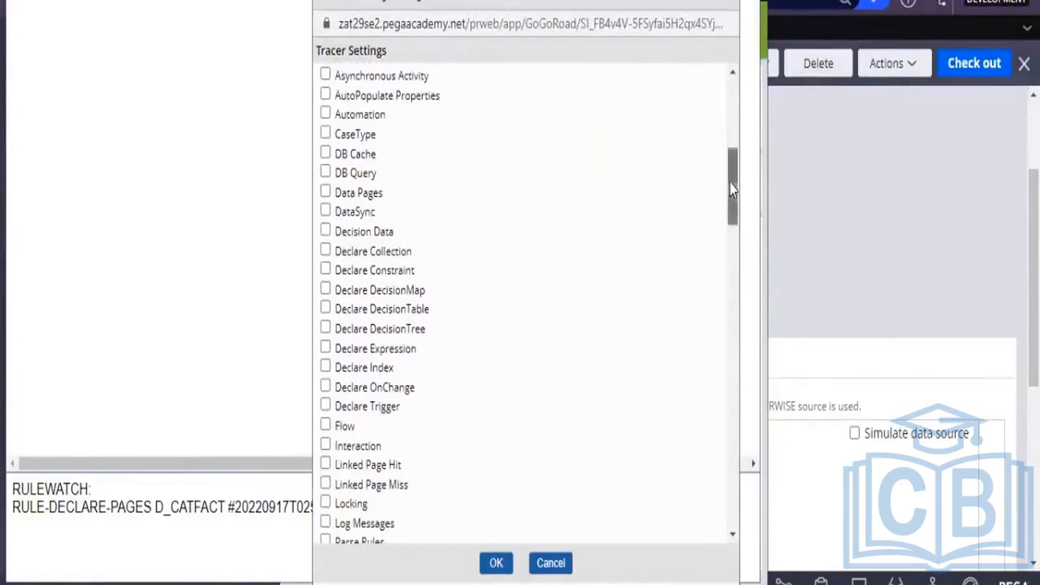
left_click_drag(729, 183, 738, 234)
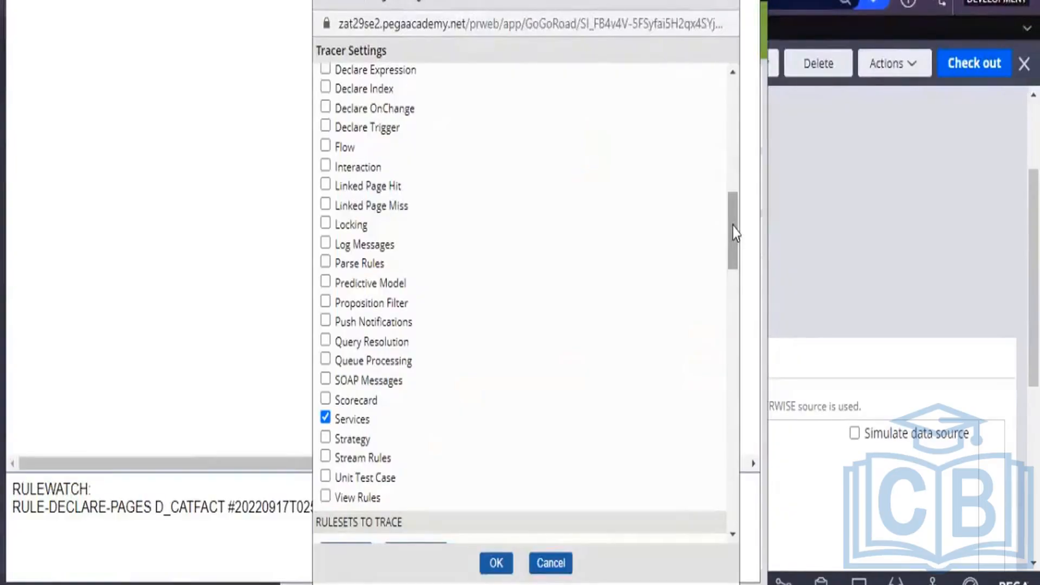
left_click_drag(733, 203, 737, 161)
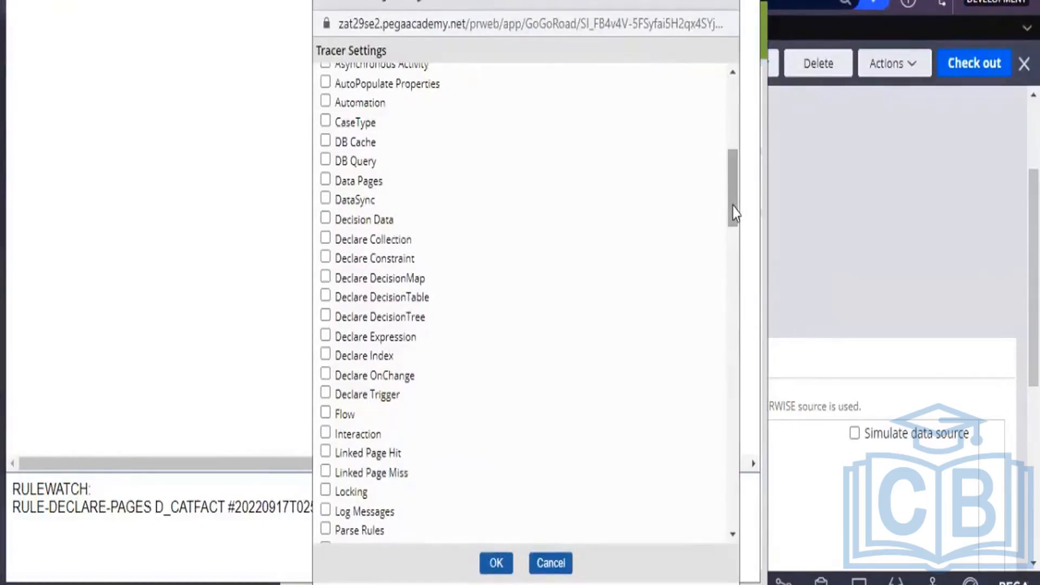
left_click_drag(734, 213, 735, 294)
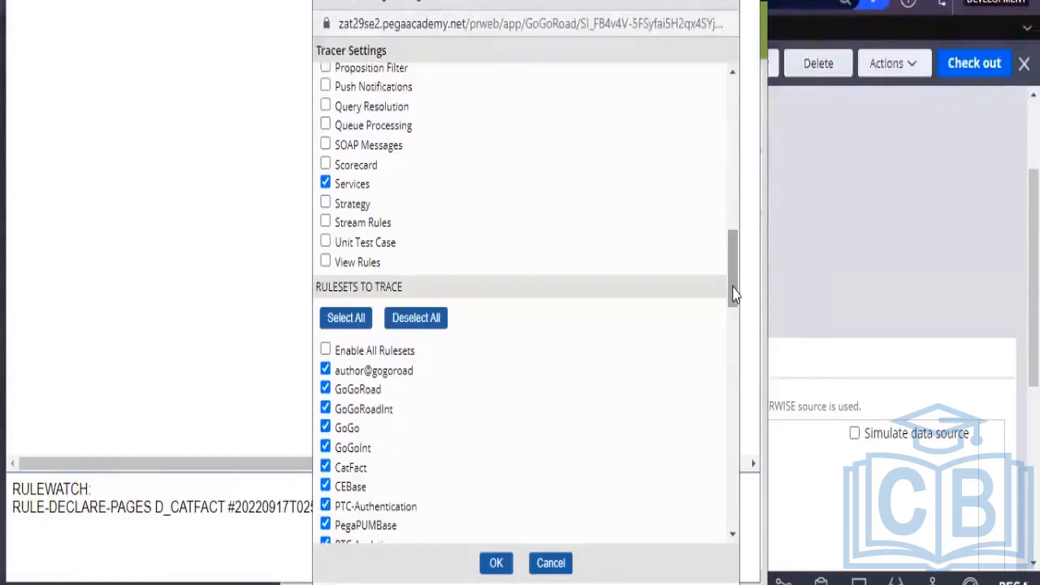
mouse_move(735, 295)
left_mouse_down()
mouse_move(735, 324)
mouse_move(743, 263)
mouse_move(729, 196)
mouse_move(736, 251)
left_mouse_up()
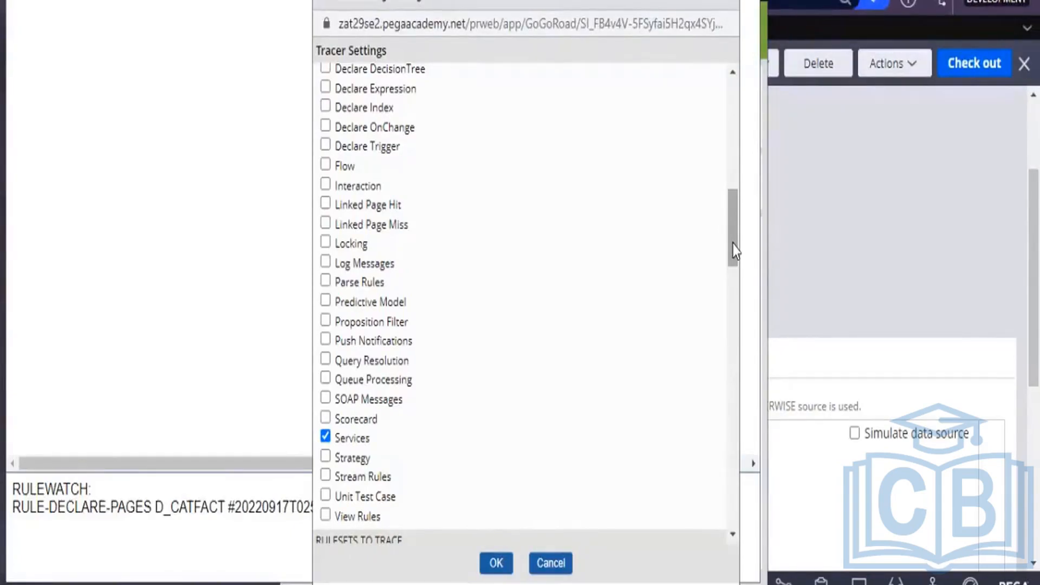
mouse_move(734, 251)
left_mouse_down()
mouse_move(734, 319)
mouse_move(733, 124)
left_mouse_up()
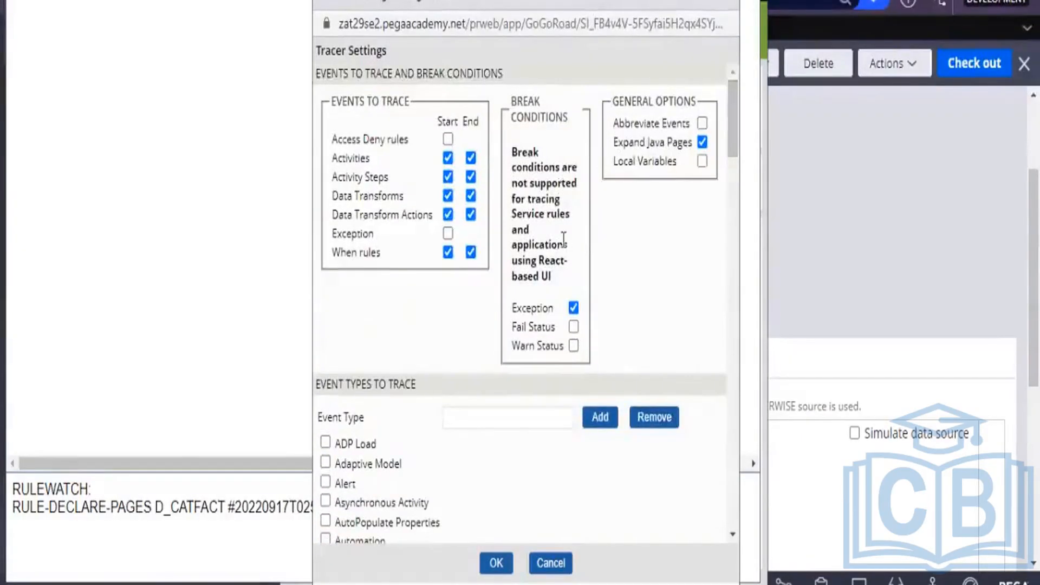
Step: Turn off the Exception break condition and apply the tracer settings
left_click(574, 309)
mouse_move(732, 112)
left_mouse_down()
mouse_move(727, 255)
mouse_move(728, 247)
left_mouse_up()
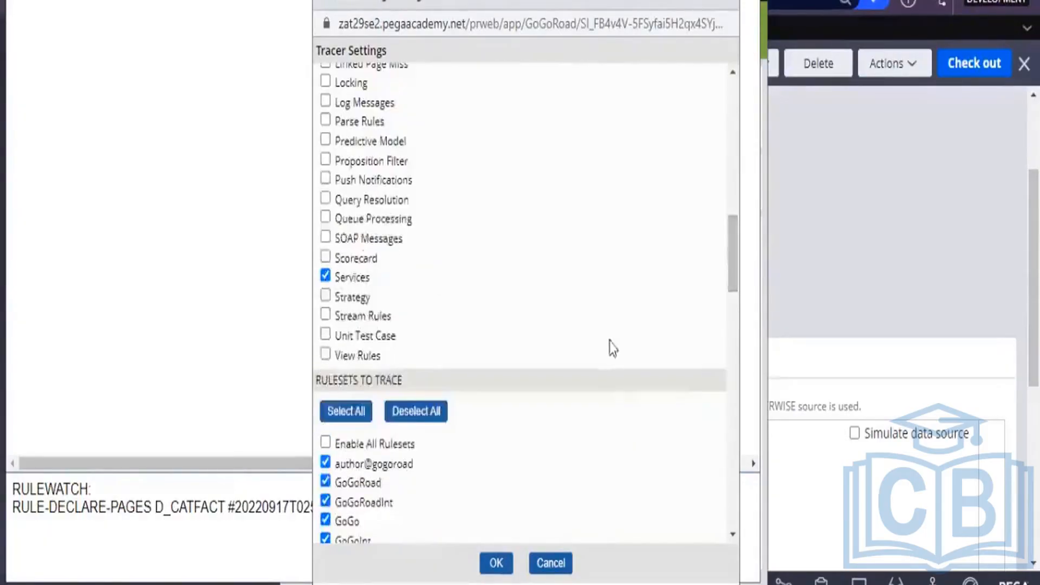
left_click(494, 566)
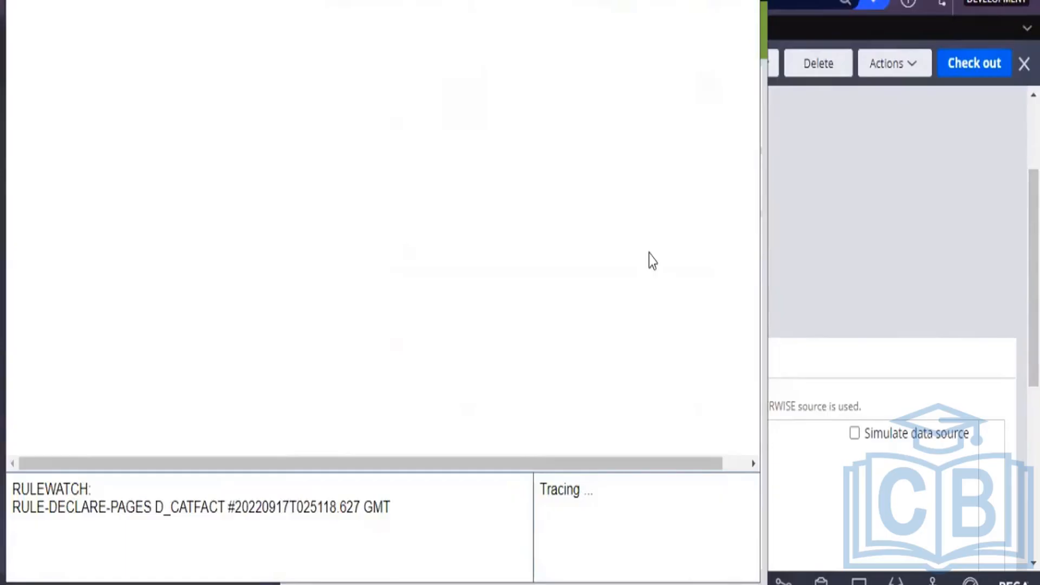
Step: Run the D_CatFact data page with the Fact parameter as fact, flushing all its instances before execution
left_click(924, 165)
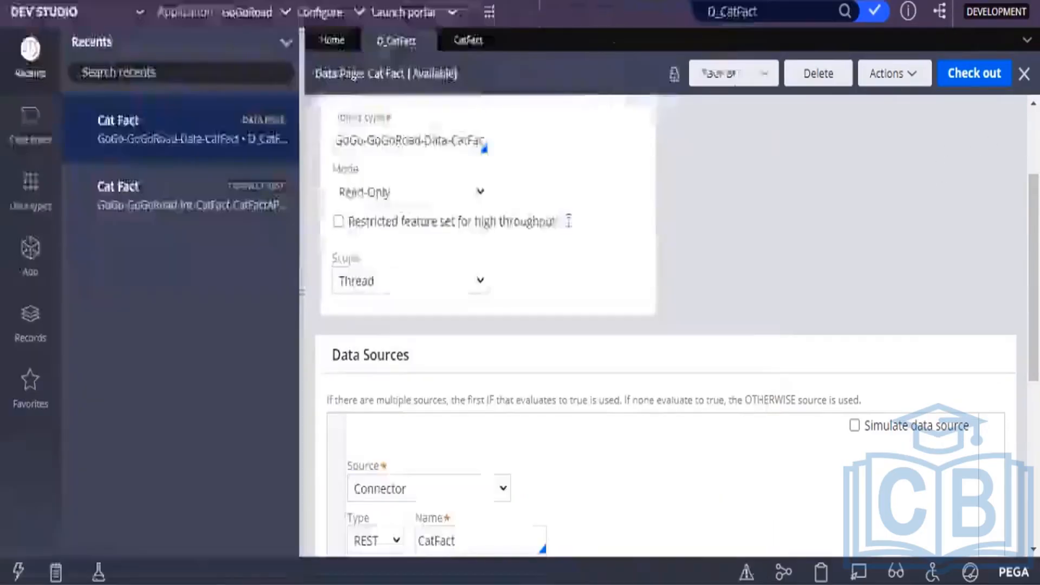
left_click(877, 73)
left_click(848, 102)
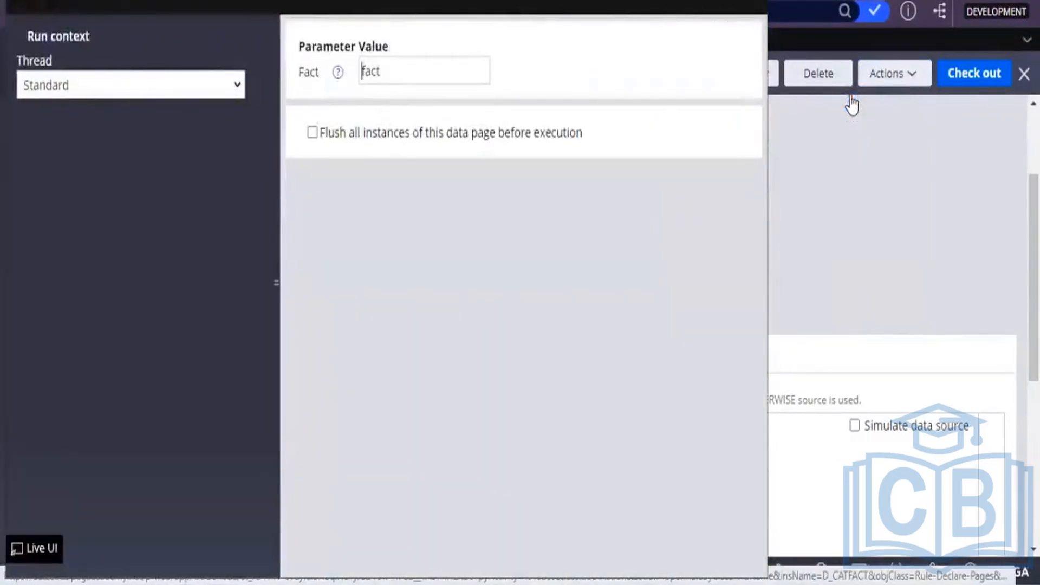
left_click(311, 133)
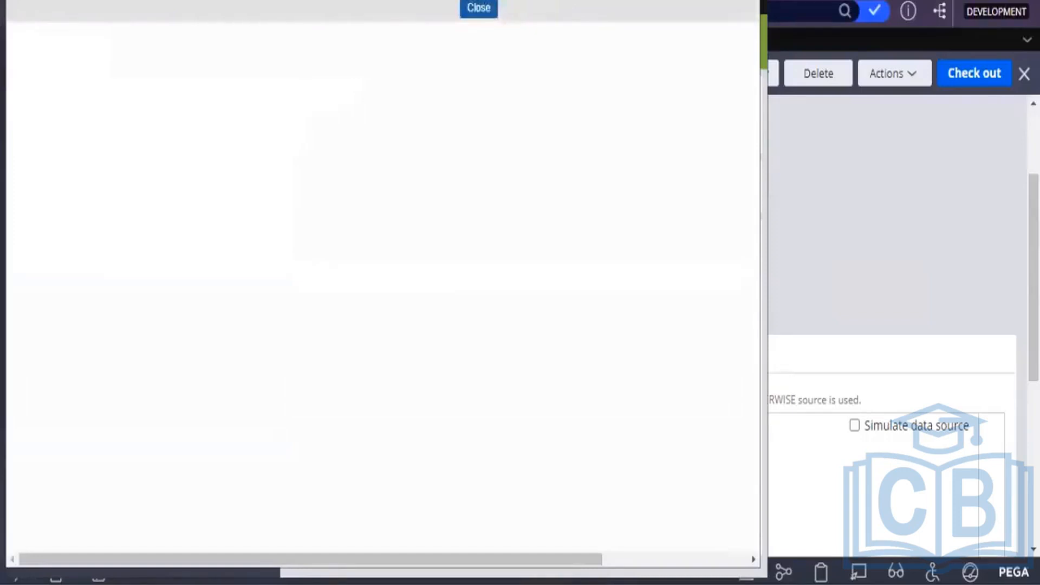
left_click(748, 1)
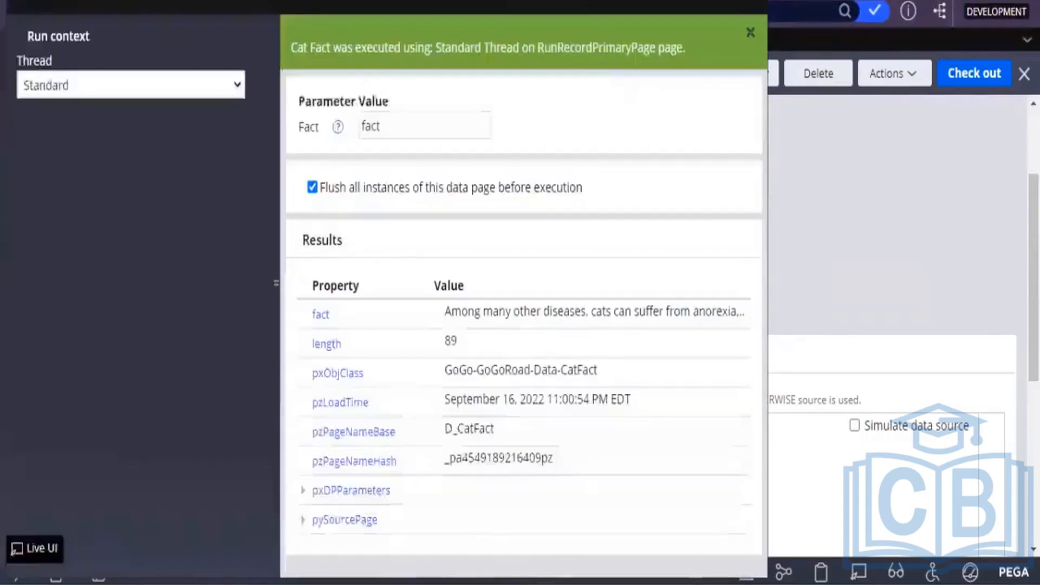
Step: Examine the step page properties of the traced Page-Remove Step End event, and return to the trace list
left_click(814, 144)
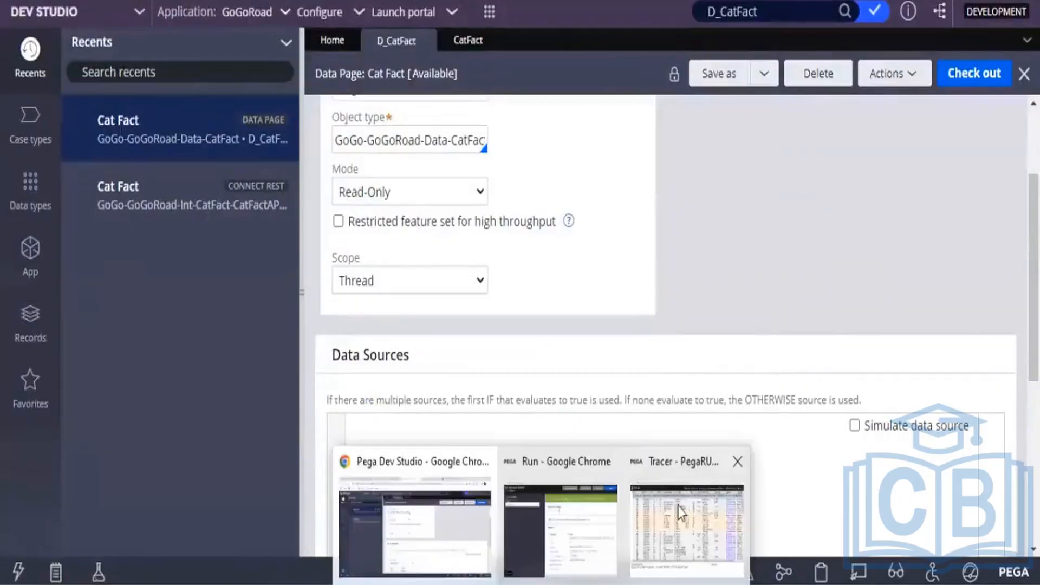
left_click(677, 506)
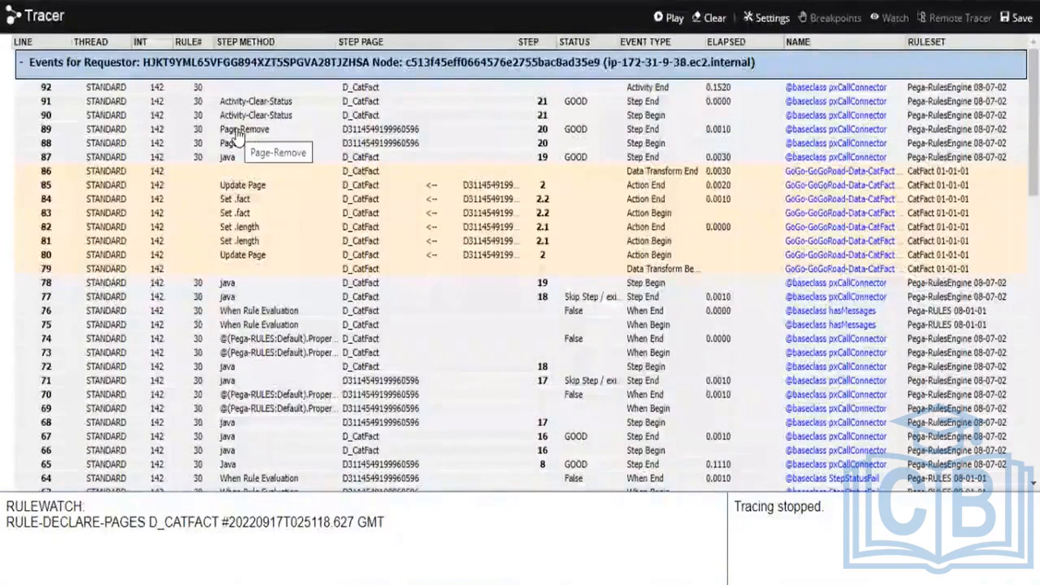
left_click(367, 133)
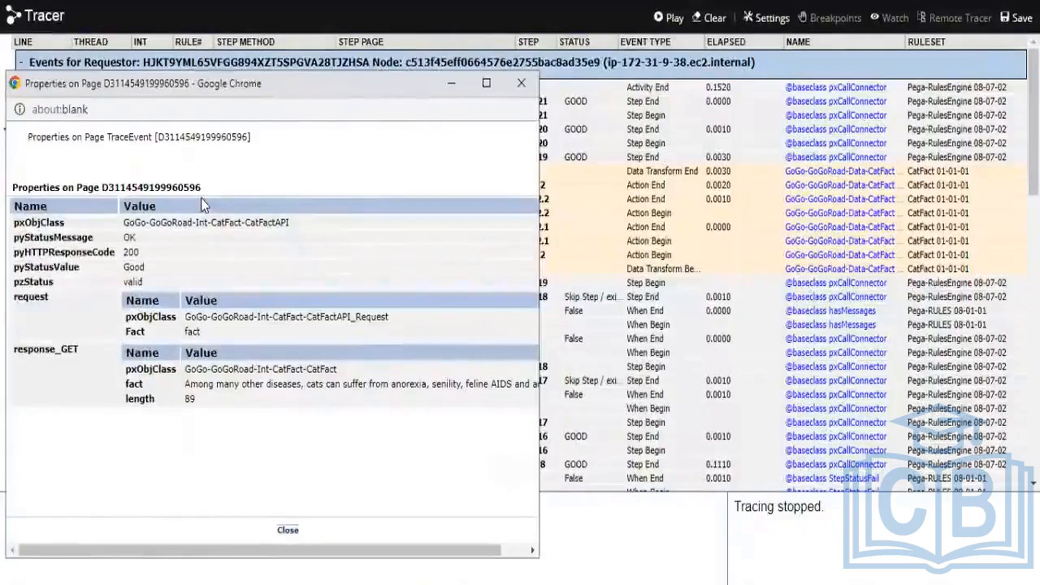
left_click(475, 87)
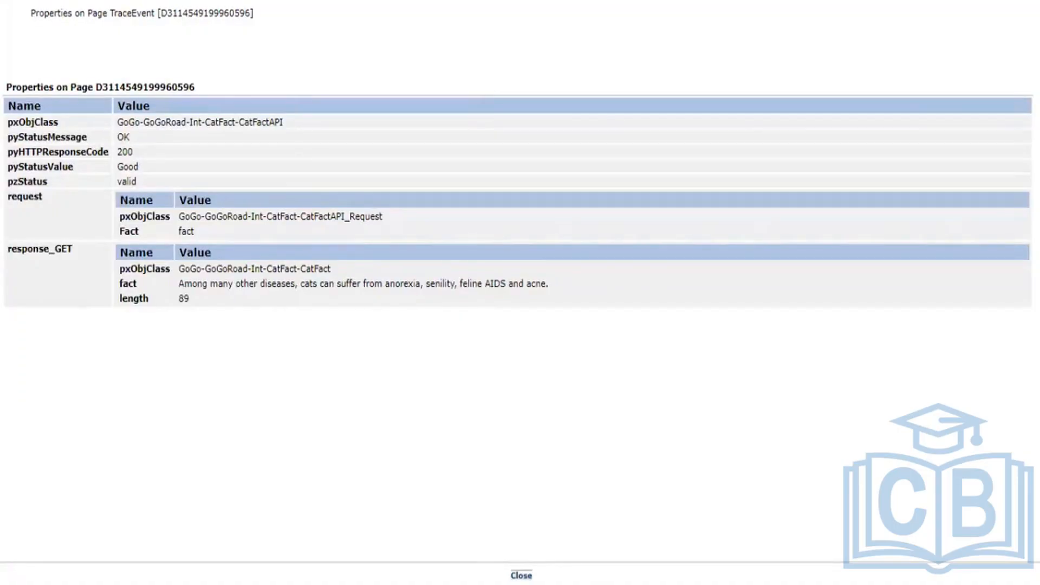
left_click(977, 1)
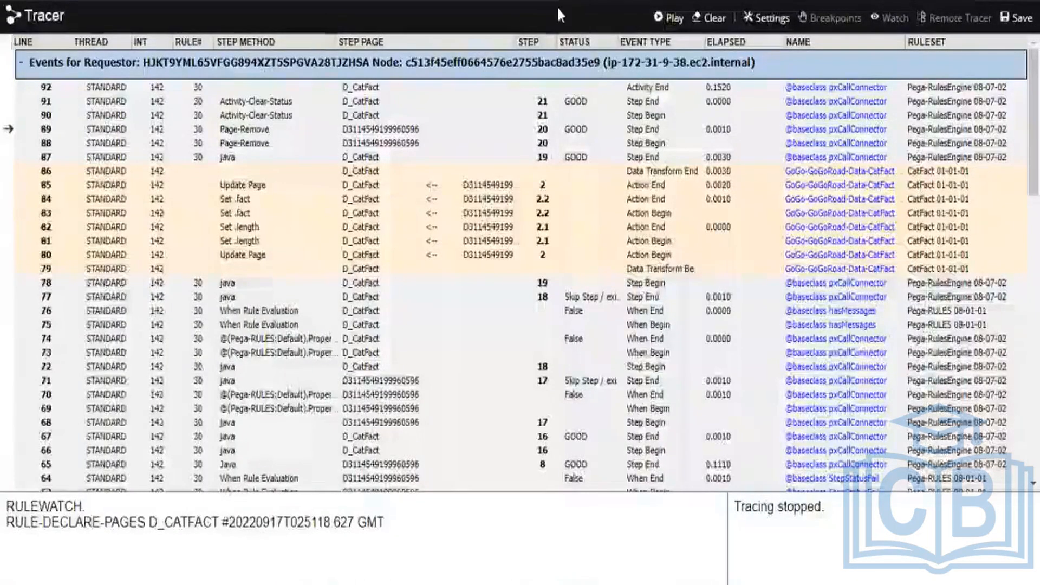
Step: Restart tracing with a cleared log and run D_CatFact with a blank Fact parameter, flushing all its instances before execution
left_click(704, 24)
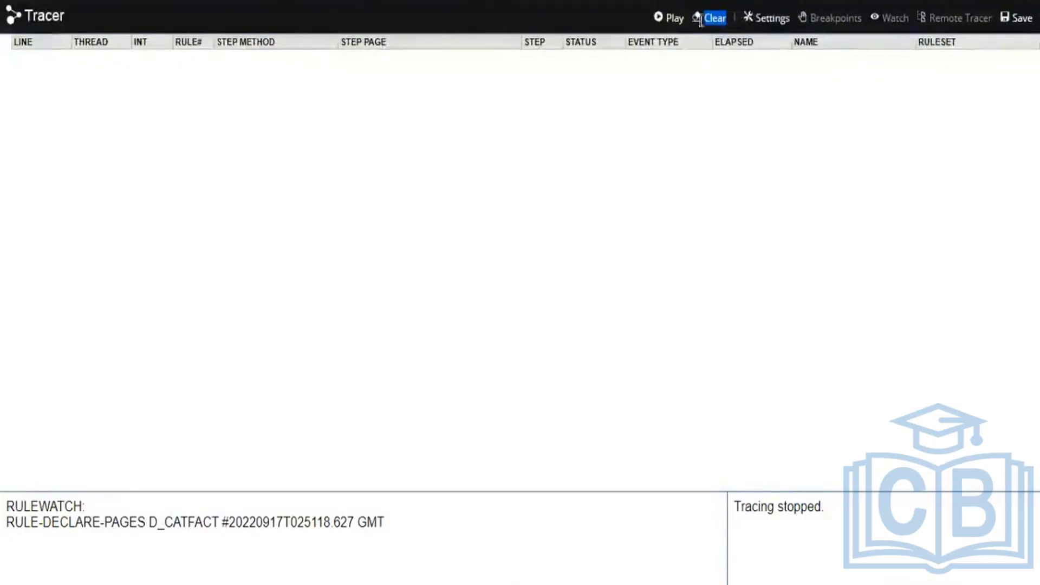
left_click(666, 22)
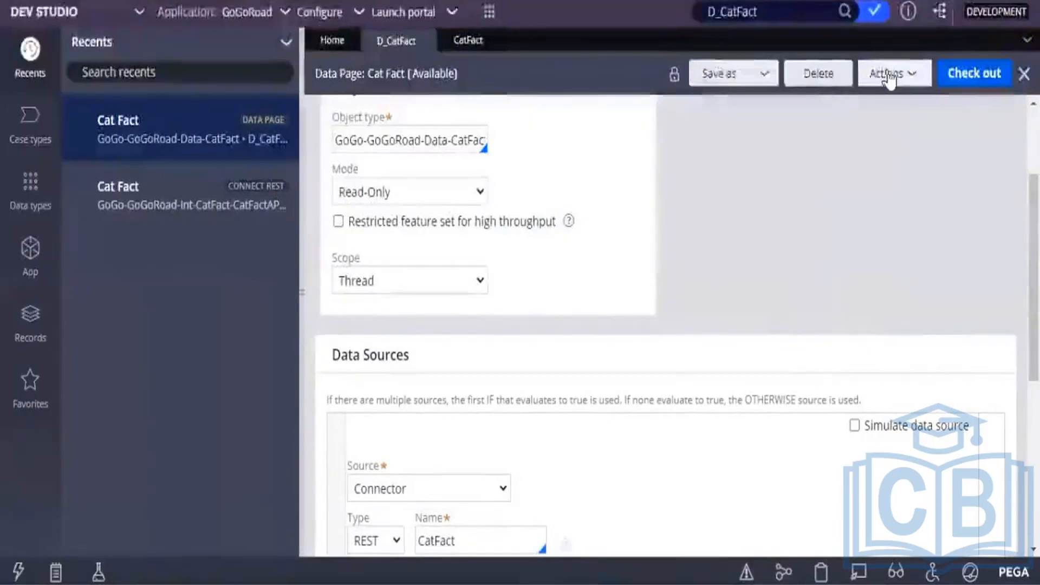
left_click(887, 79)
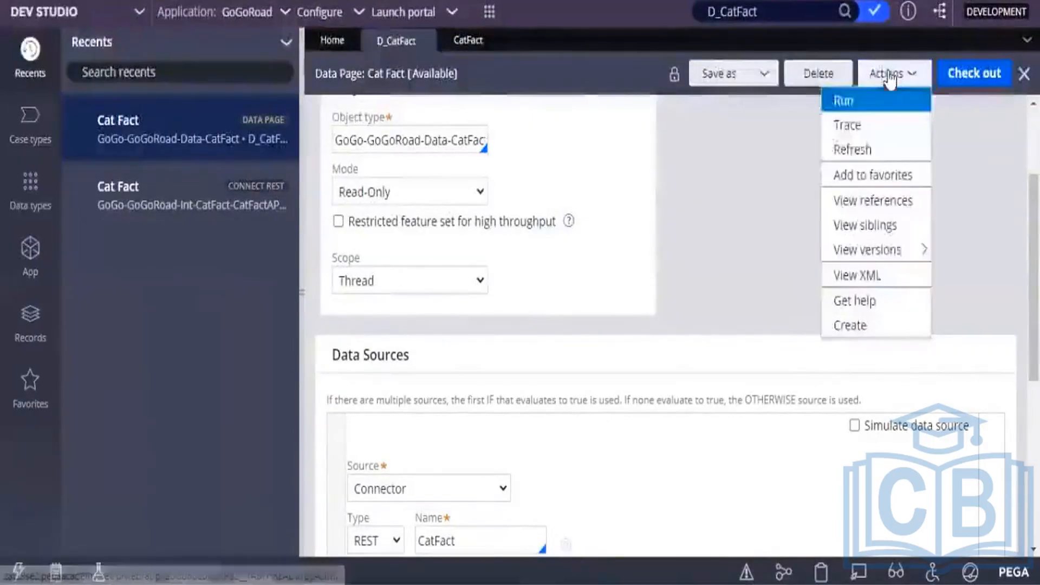
left_click(848, 103)
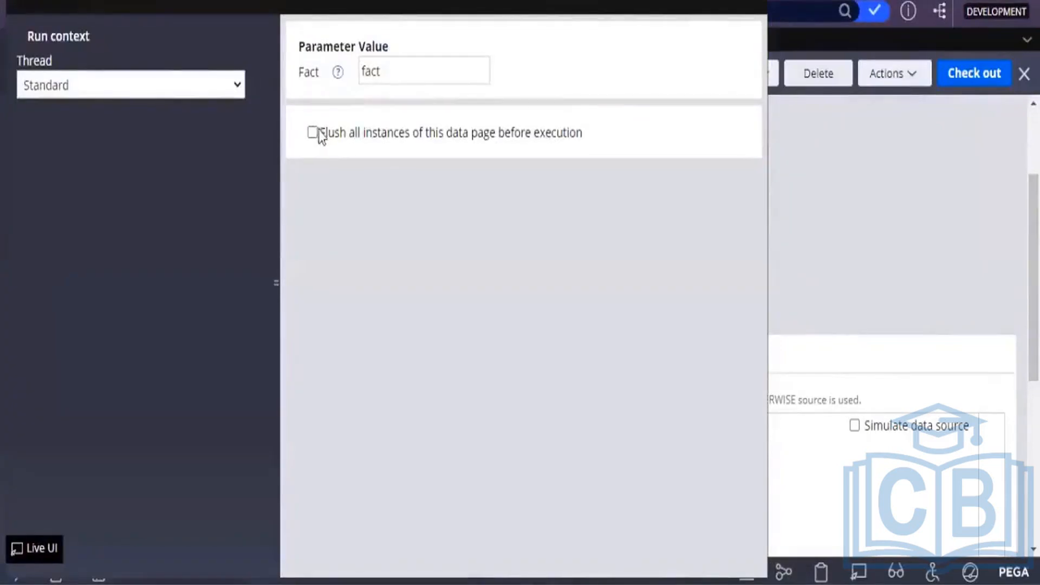
left_click(382, 69)
key("BackSpace")
key("BackSpace")
key("BackSpace")
key("BackSpace")
left_click(313, 135)
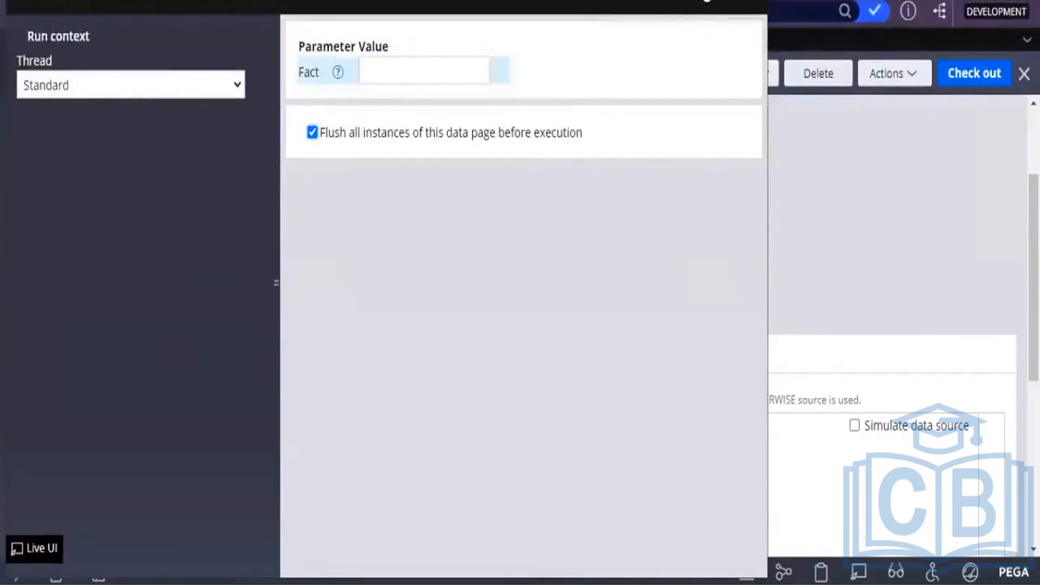
left_click(705, 1)
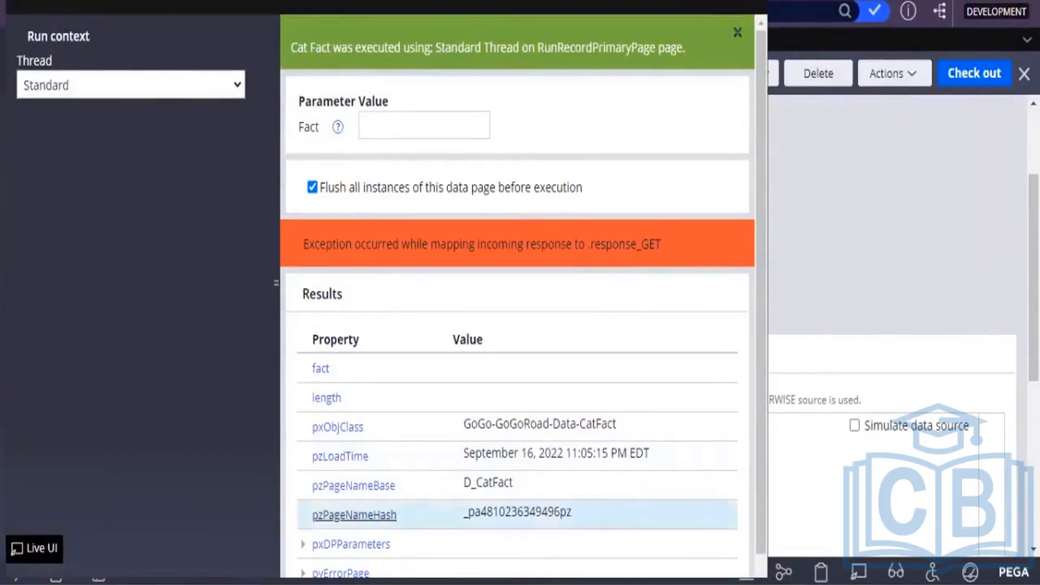
Step: Pause the tracer on the new run and examine the step page properties of its Page-Remove Step End event
mouse_move(544, 580)
left_click(639, 518)
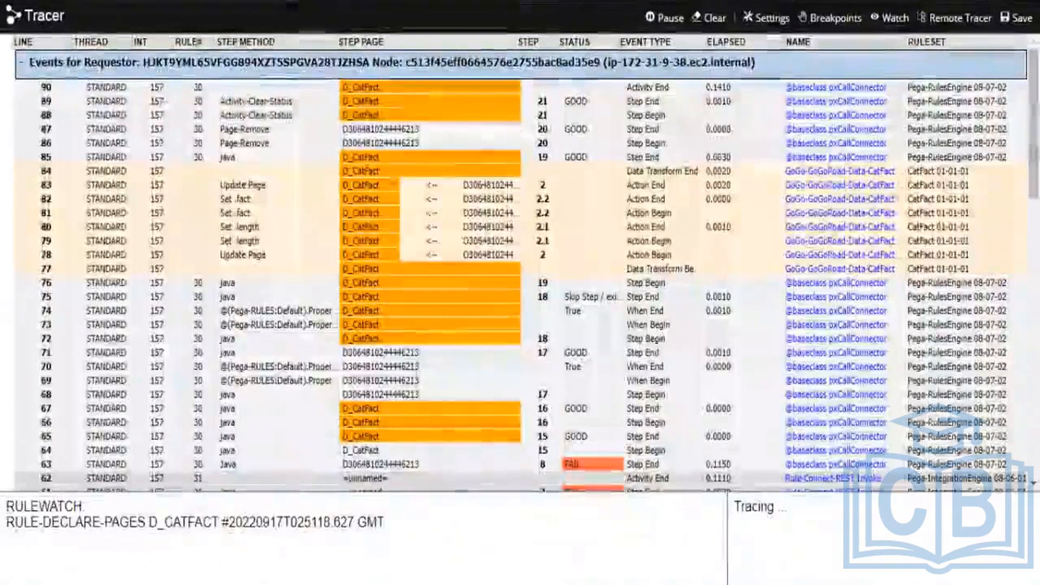
left_click(657, 22)
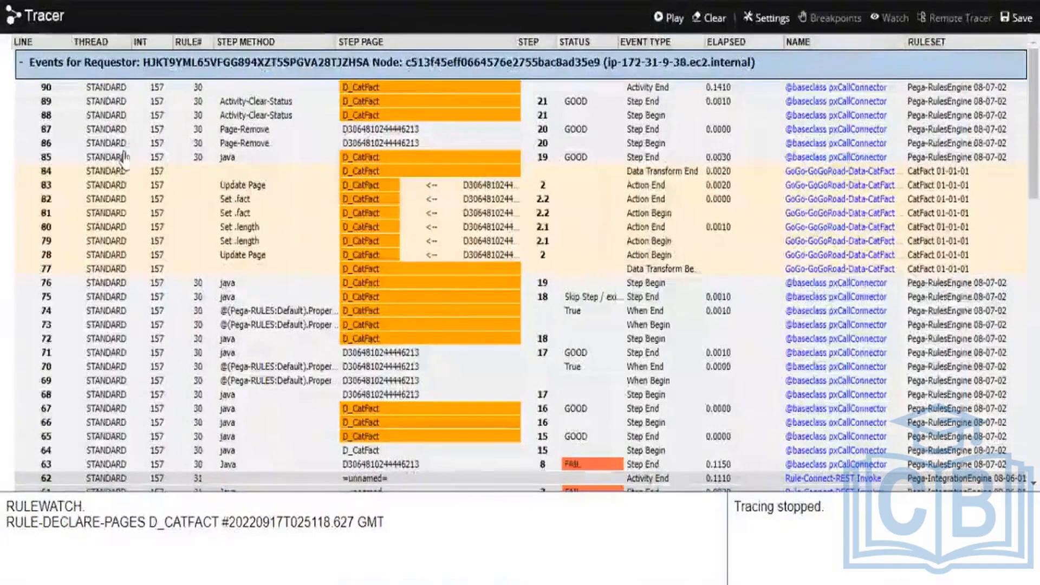
left_click(369, 130)
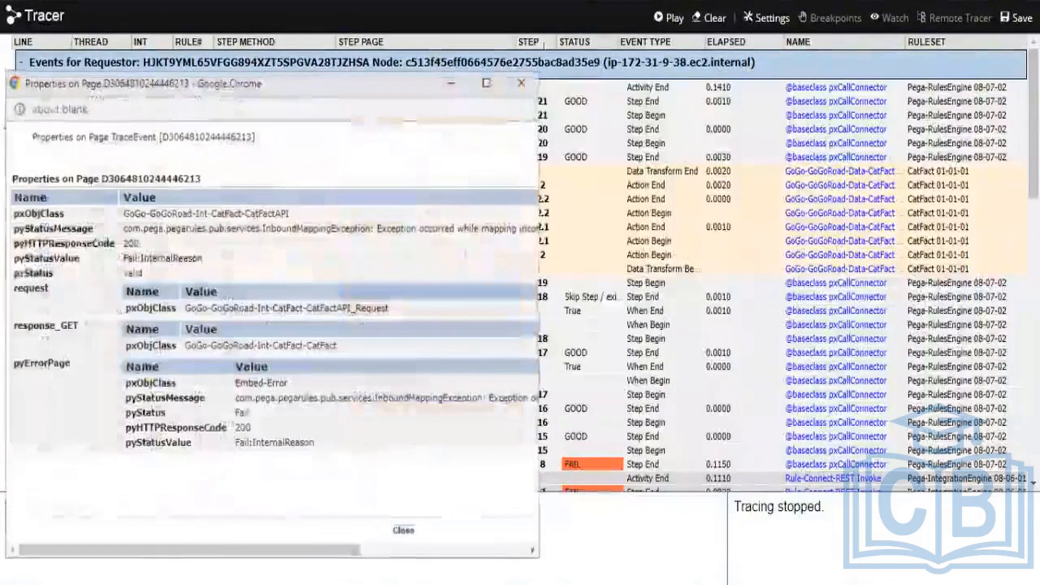
left_click(481, 82)
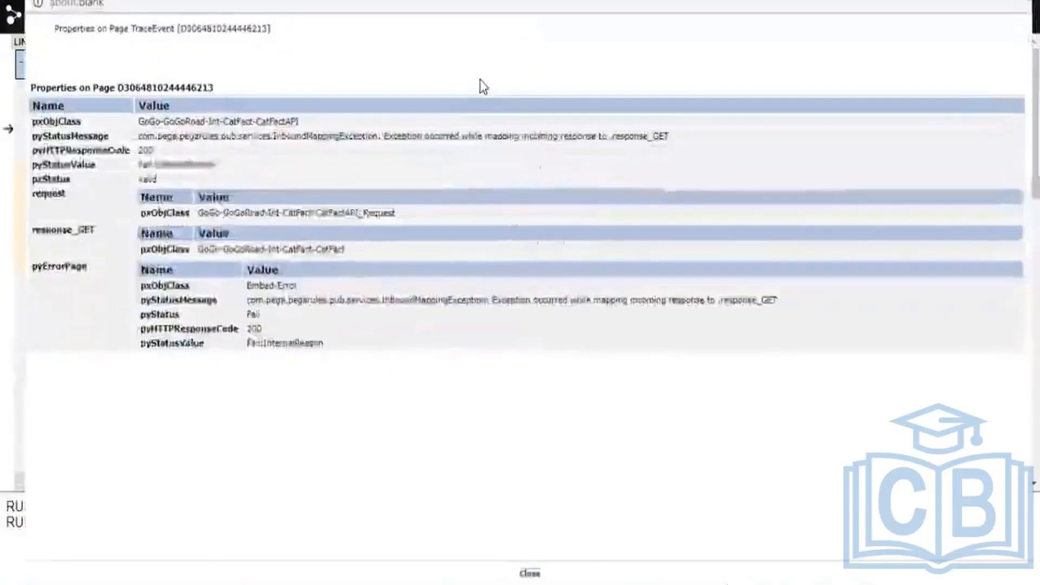
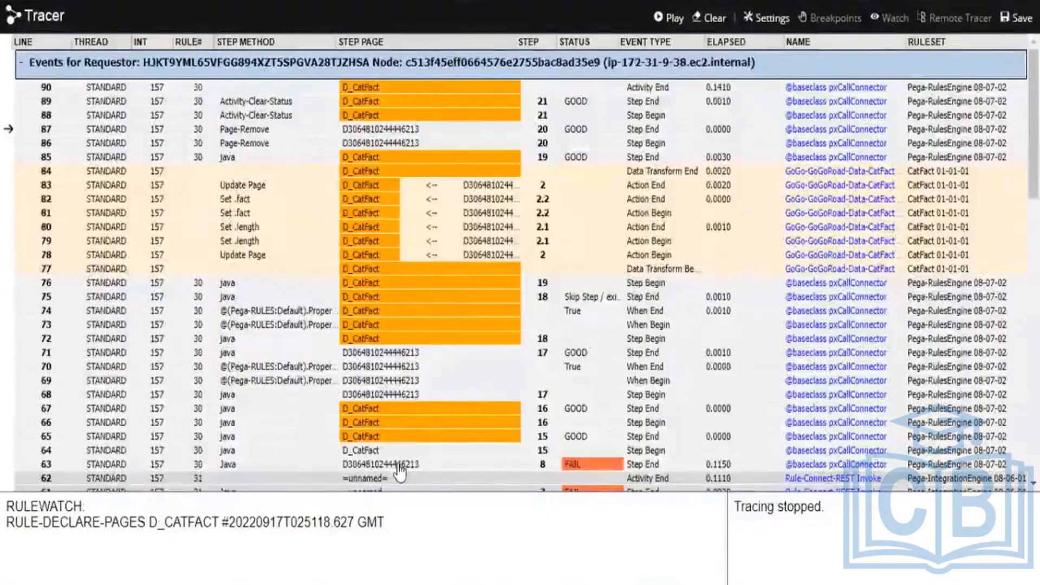
Step: Open the event details for the failed step 8 of pxCallConnector and enlarge the window to read them
left_click(576, 465)
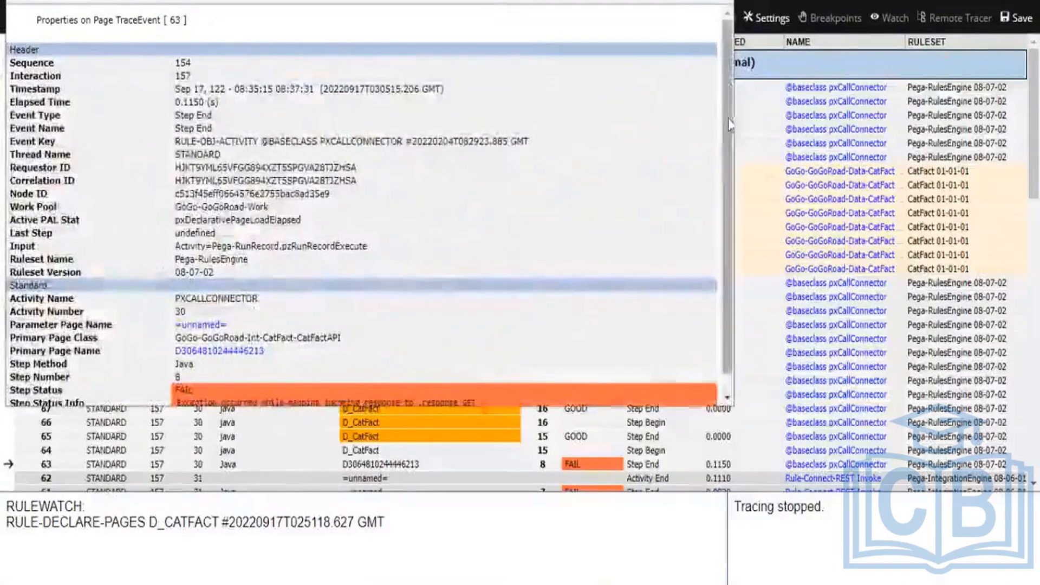
left_click_drag(733, 108, 885, 105)
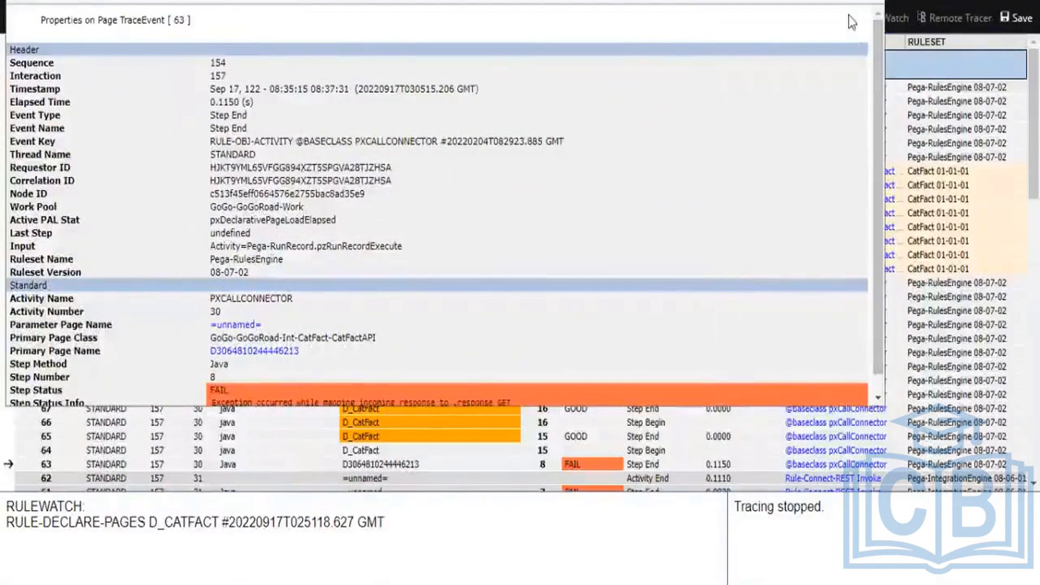
key("super+Up")
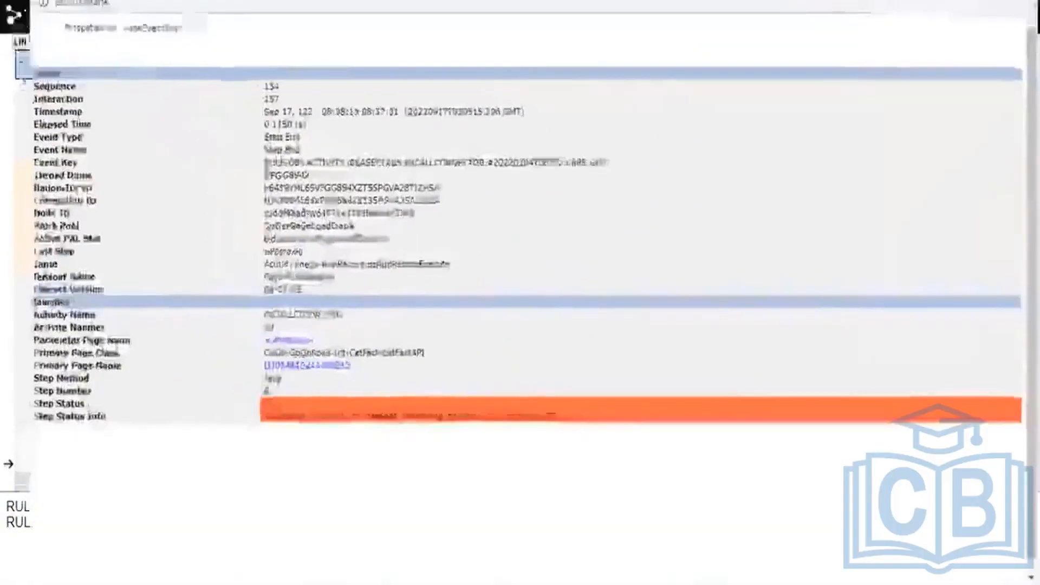